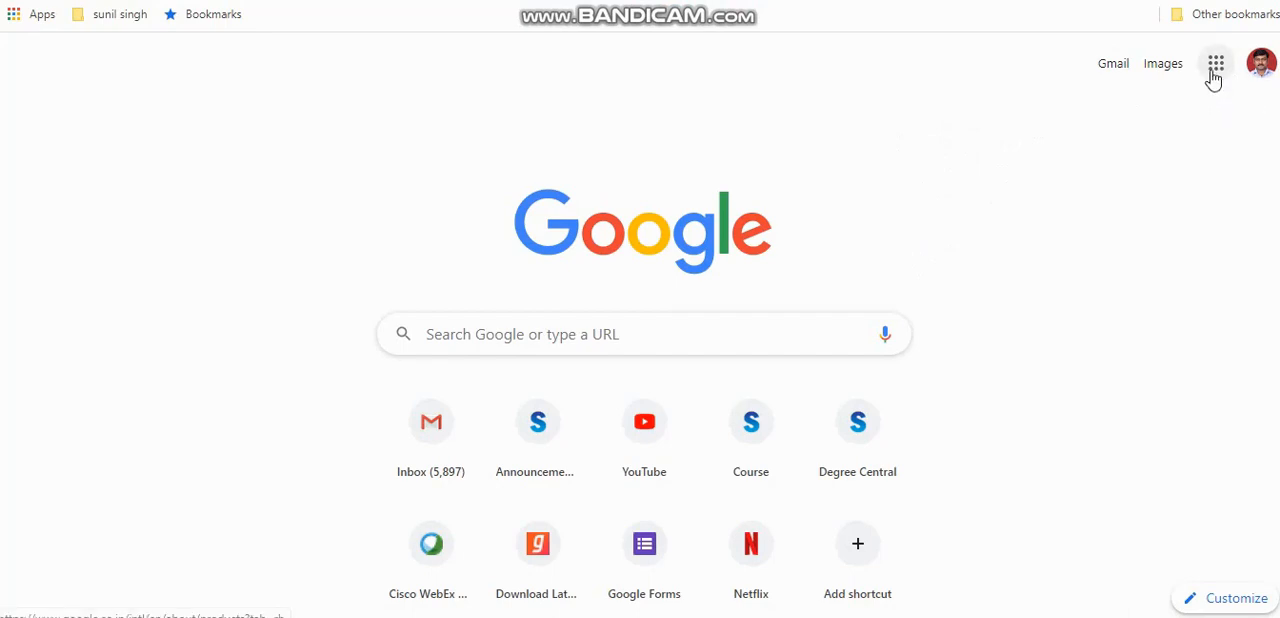
Open Google Classroom from the list of Google apps
{"action": "left_click", "coordinate": [1214, 72]}
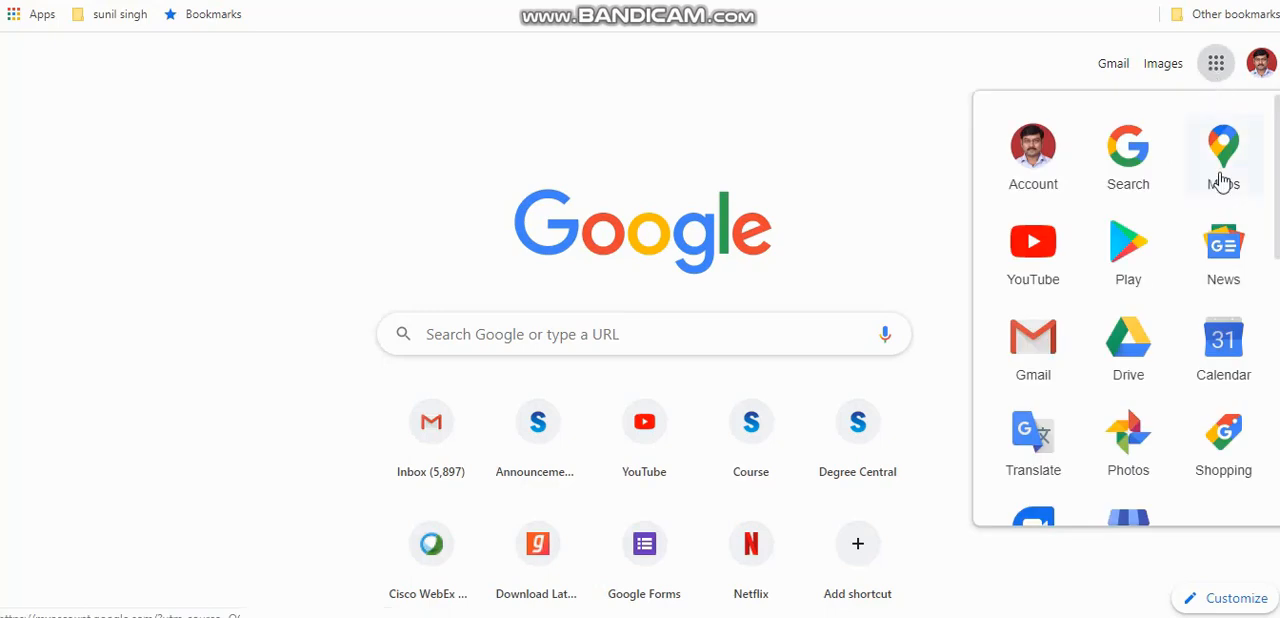
{"action": "scroll", "coordinate": [1278, 240], "scroll_direction": "down", "scroll_amount": 5}
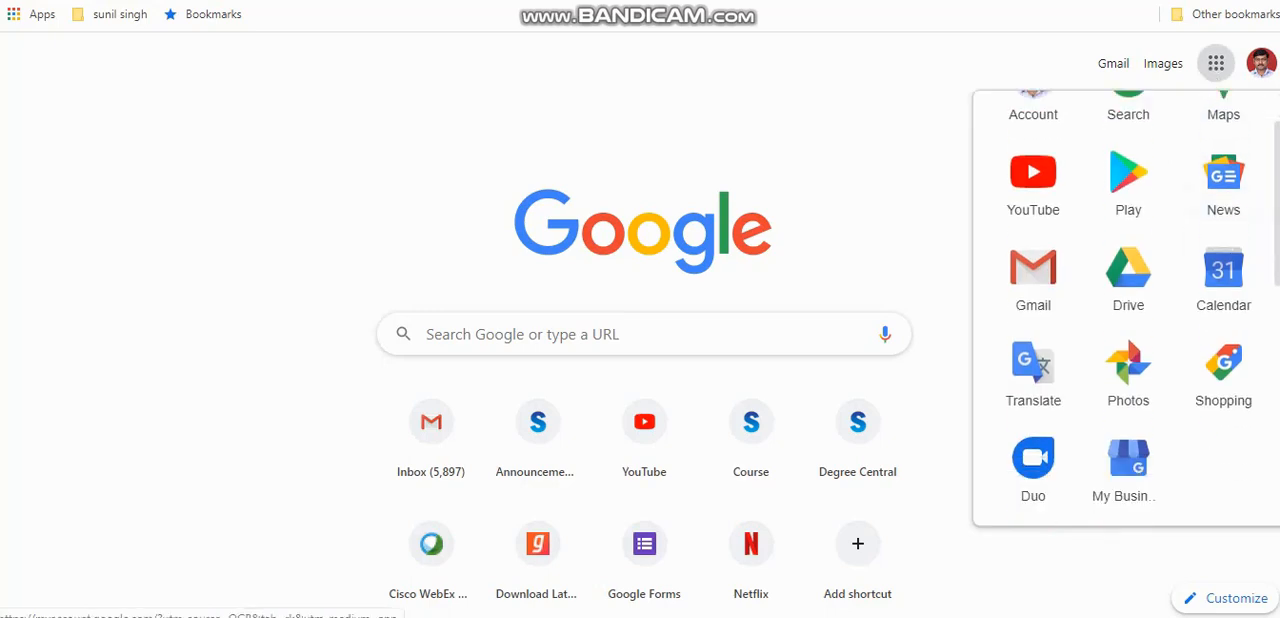
{"action": "scroll", "coordinate": [1278, 400], "scroll_direction": "down", "scroll_amount": 1}
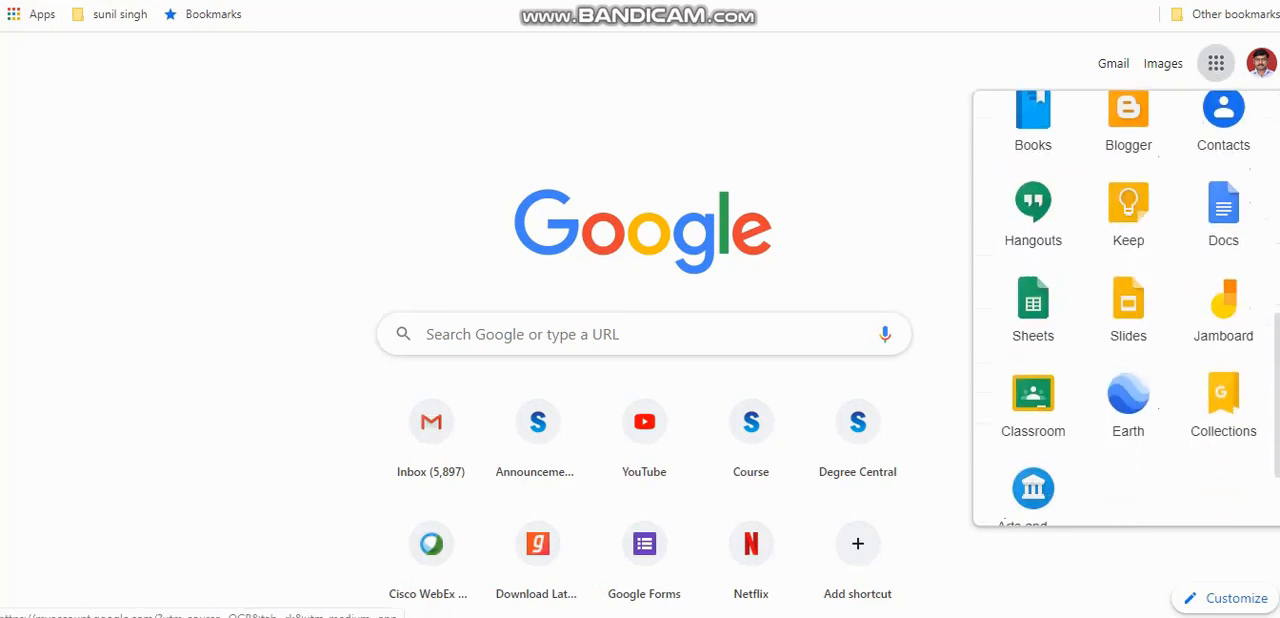
{"action": "left_click", "coordinate": [1037, 411]}
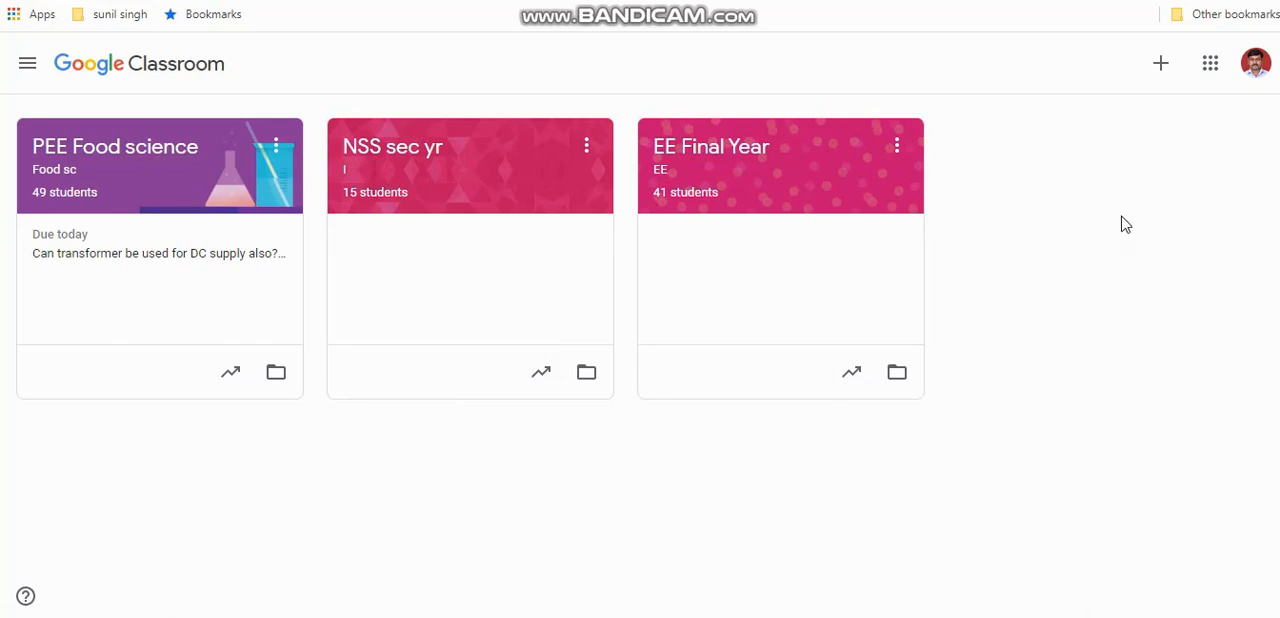
{"action": "left_click", "coordinate": [1163, 64]}
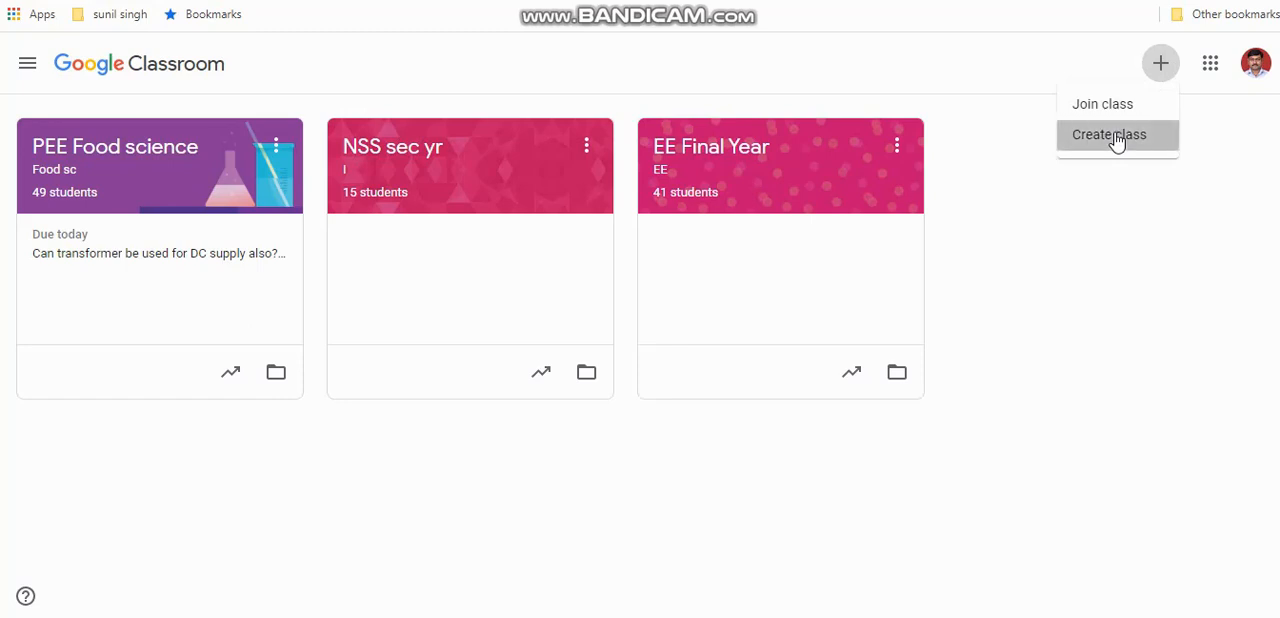
{"action": "left_click", "coordinate": [1116, 140]}
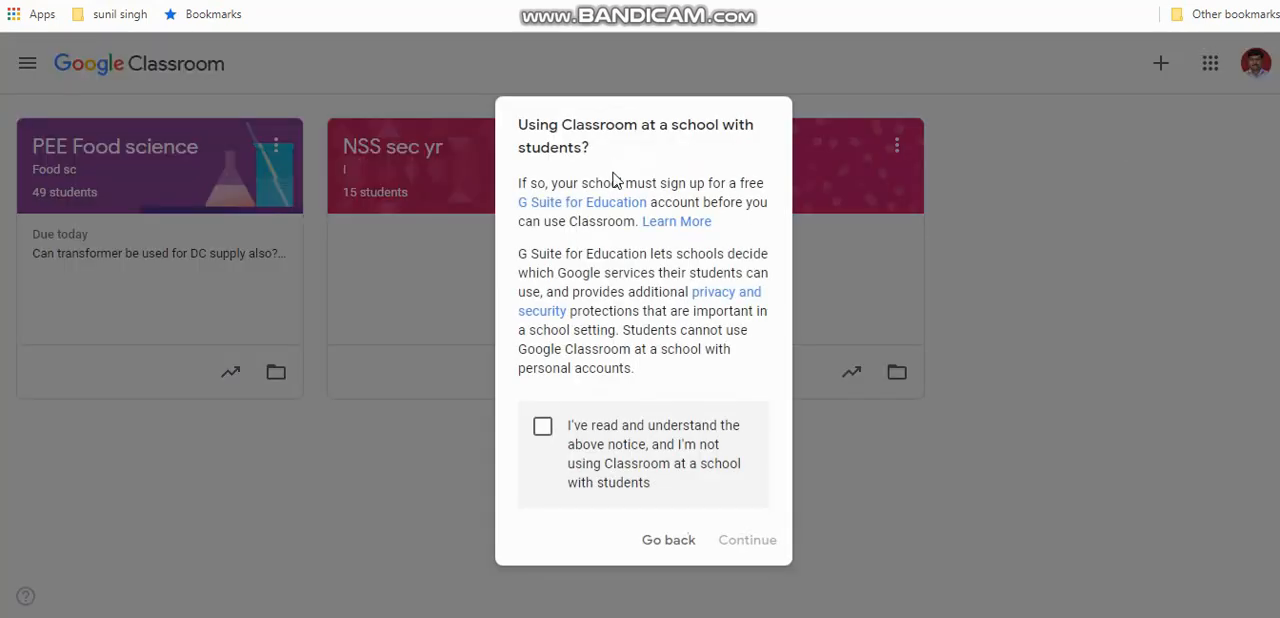
{"action": "left_click", "coordinate": [542, 430]}
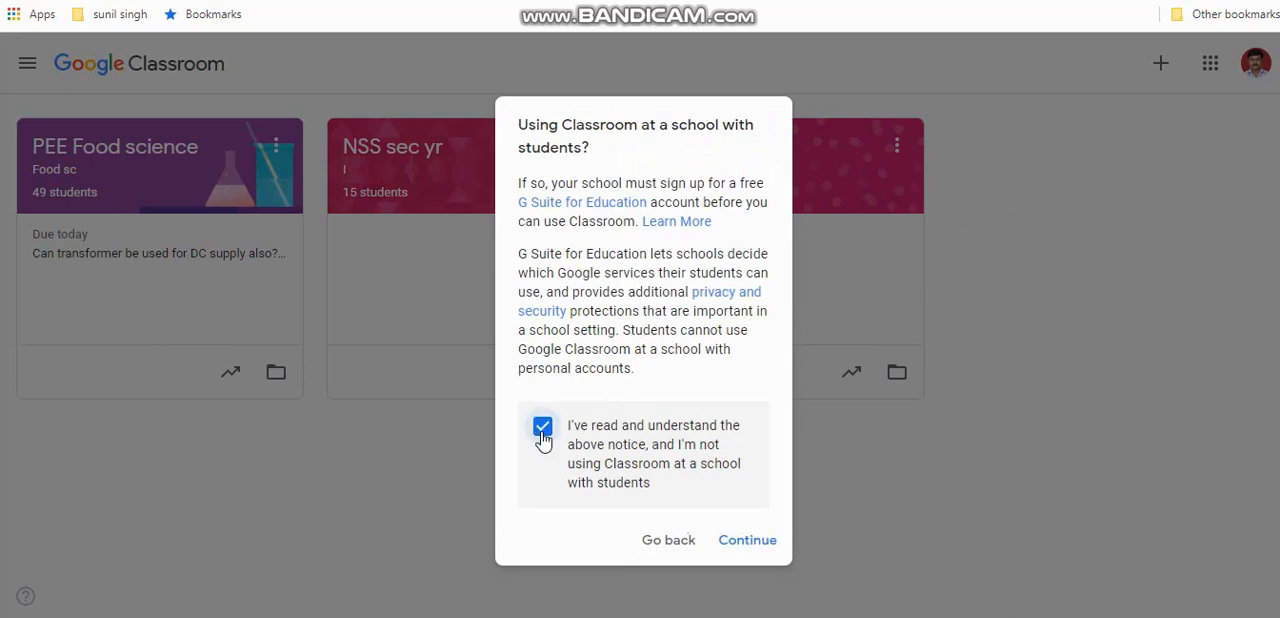
{"action": "left_click", "coordinate": [745, 541]}
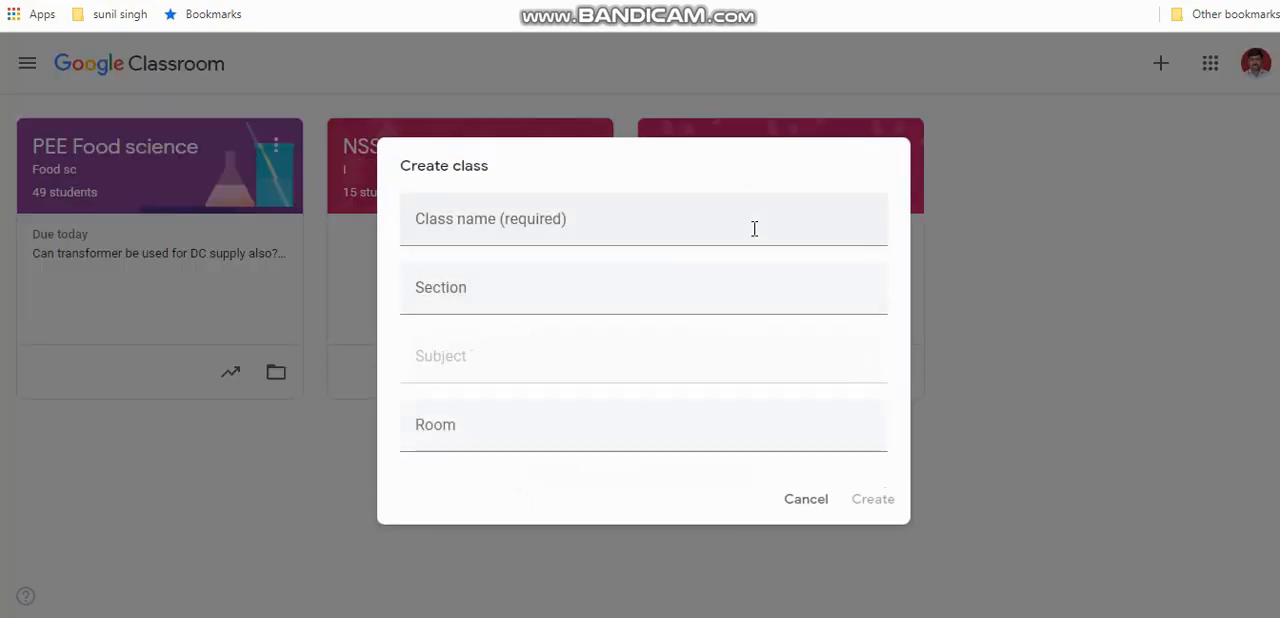
{"action": "left_click", "coordinate": [555, 214]}
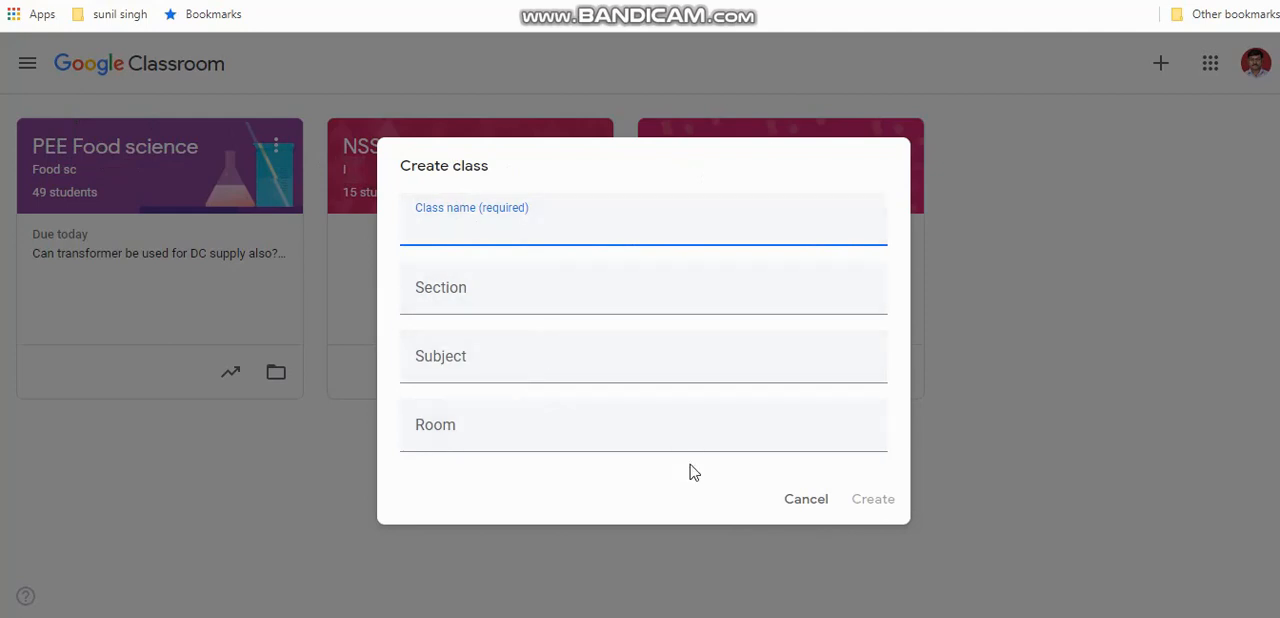
{"action": "left_click", "coordinate": [883, 506]}
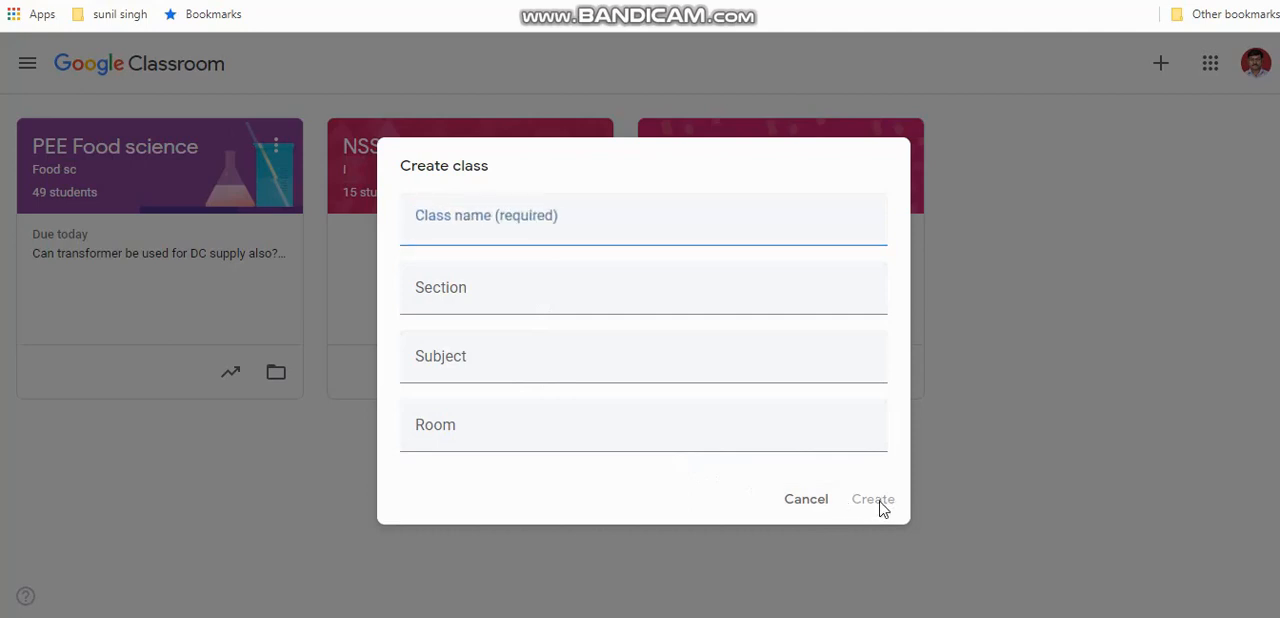
{"action": "left_click", "coordinate": [815, 506]}
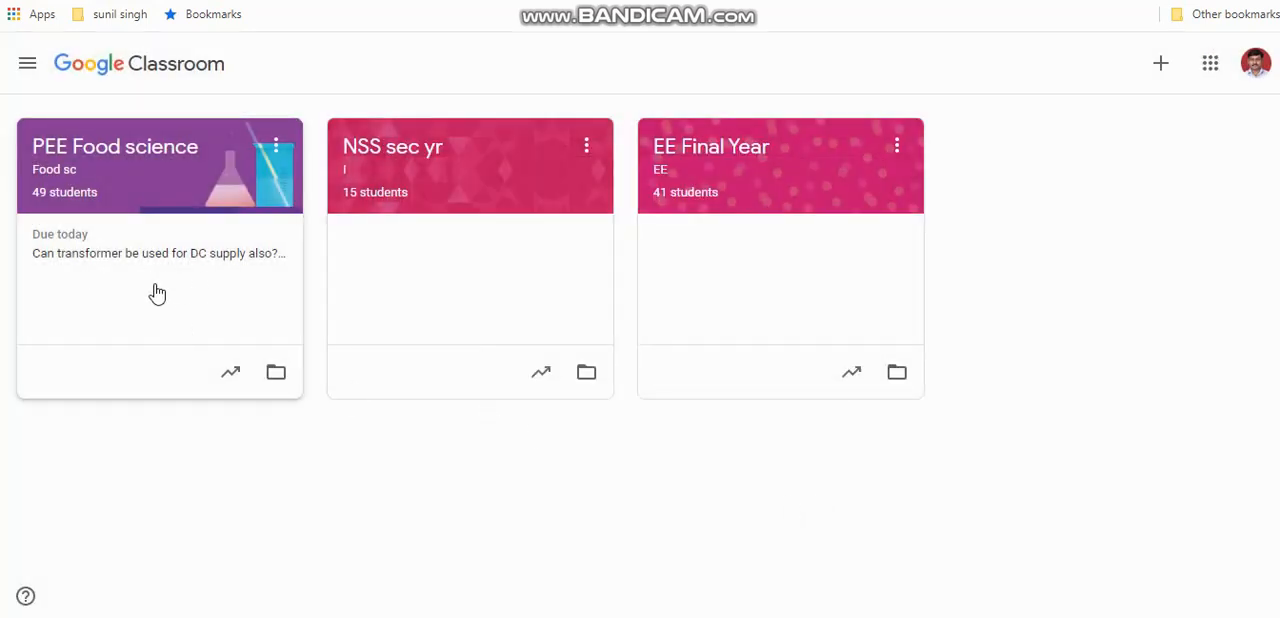
Open the PEE Food science class and look through the posts in its stream
{"action": "double_click", "coordinate": [193, 184]}
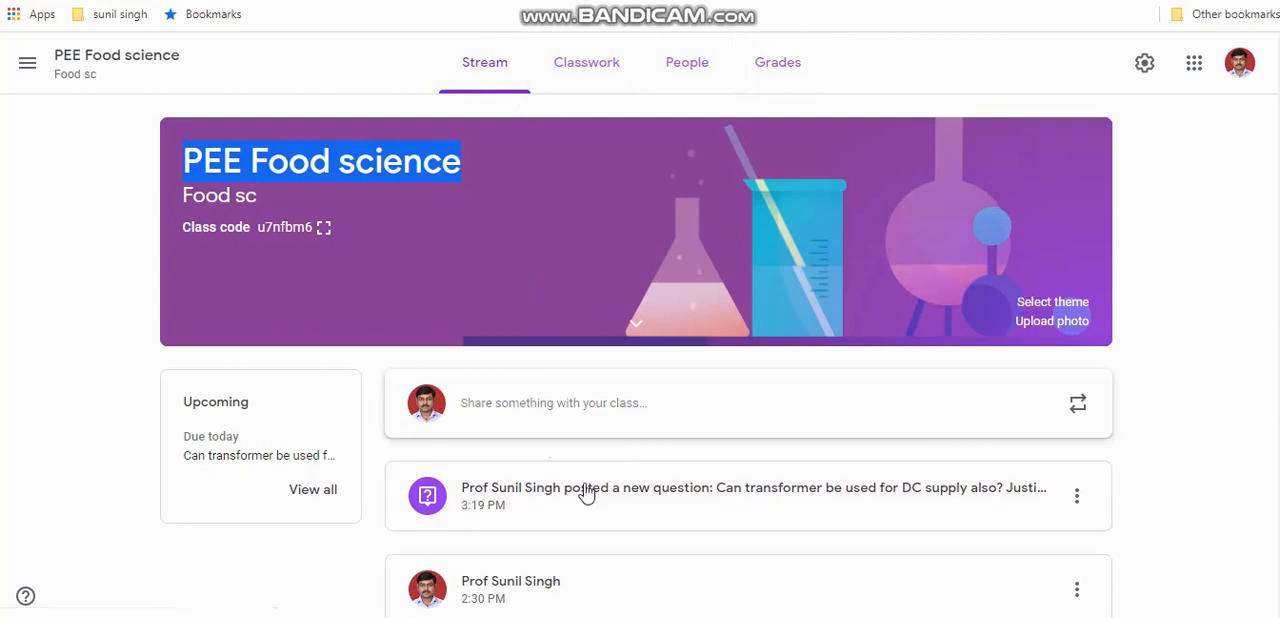
{"action": "scroll", "coordinate": [640, 355], "scroll_direction": "down", "scroll_amount": 1}
{"action": "scroll", "coordinate": [640, 355], "scroll_direction": "up", "scroll_amount": 1}
{"action": "scroll", "coordinate": [748, 356], "scroll_direction": "down", "scroll_amount": 6}
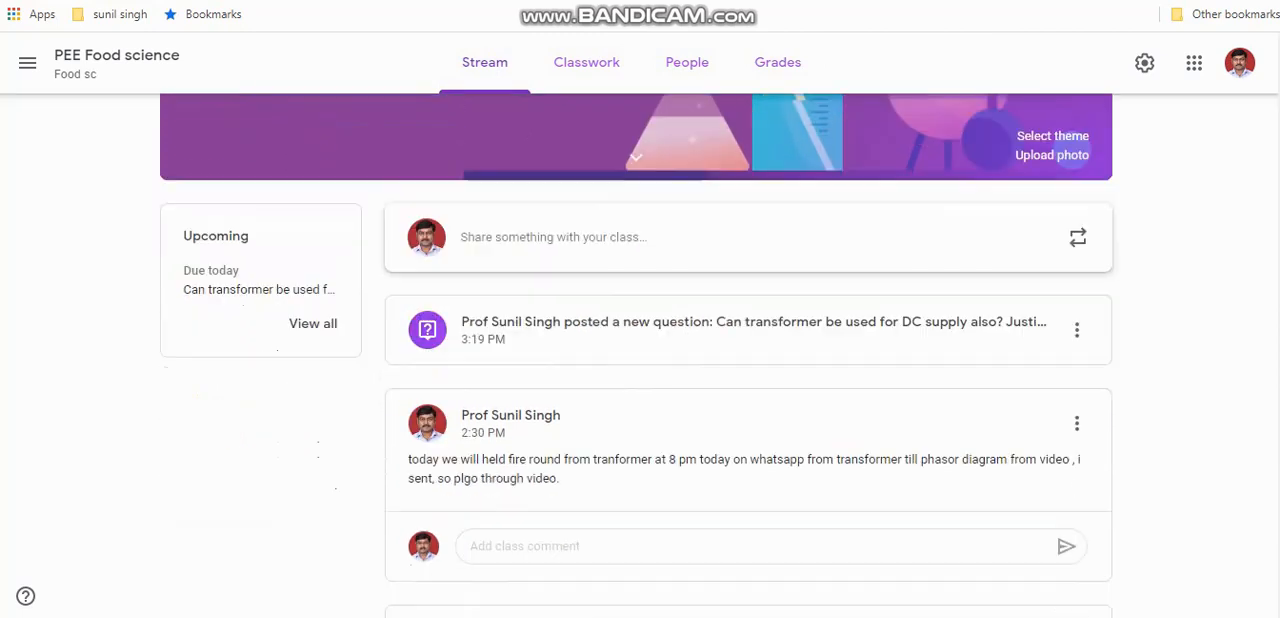
{"action": "scroll", "coordinate": [748, 356], "scroll_direction": "up", "scroll_amount": 1}
{"action": "scroll", "coordinate": [1255, 300], "scroll_direction": "up", "scroll_amount": 6}
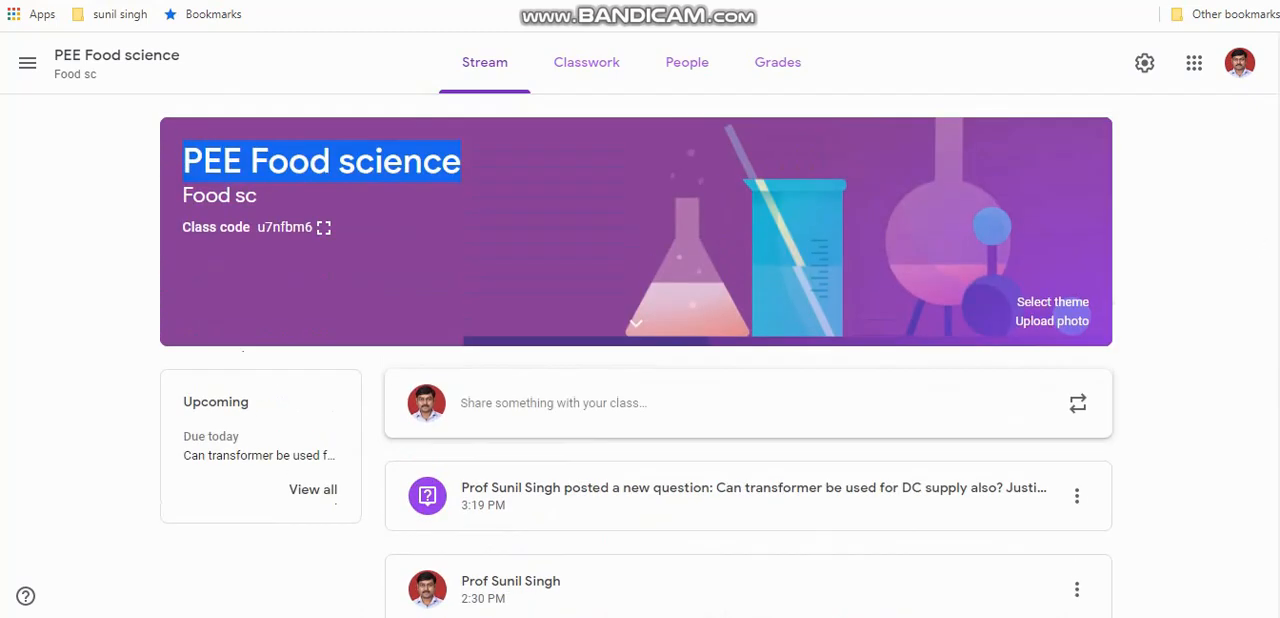
{"action": "scroll", "coordinate": [640, 356], "scroll_direction": "down", "scroll_amount": 1}
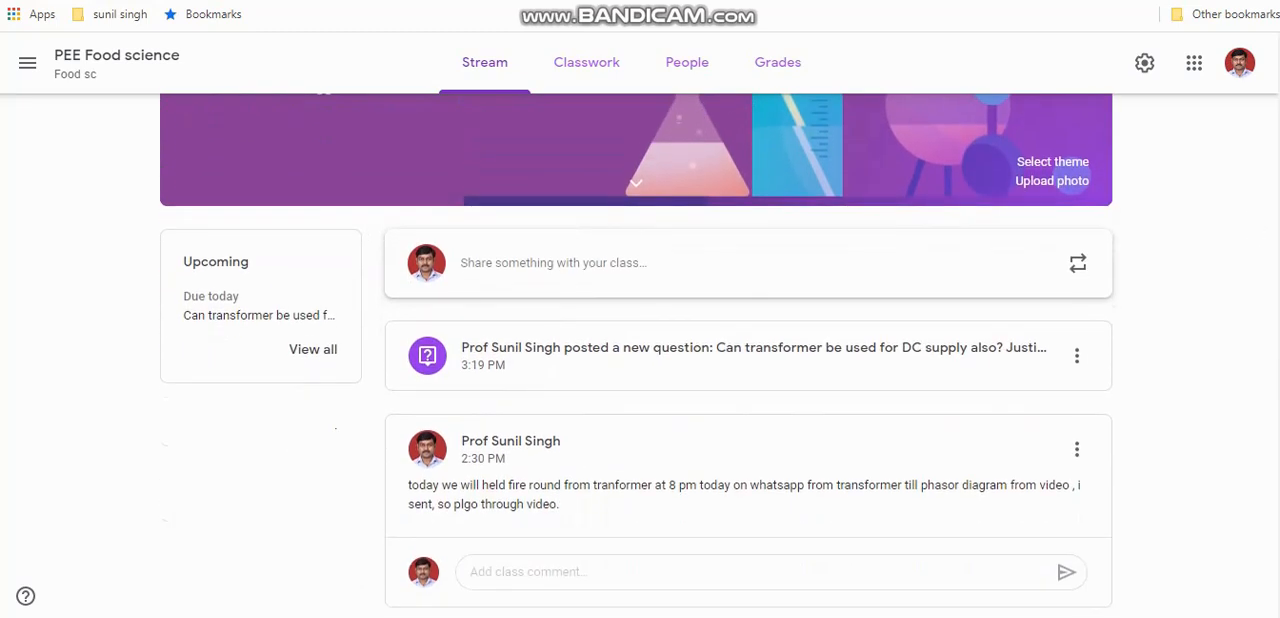
{"action": "scroll", "coordinate": [640, 356], "scroll_direction": "up", "scroll_amount": 1}
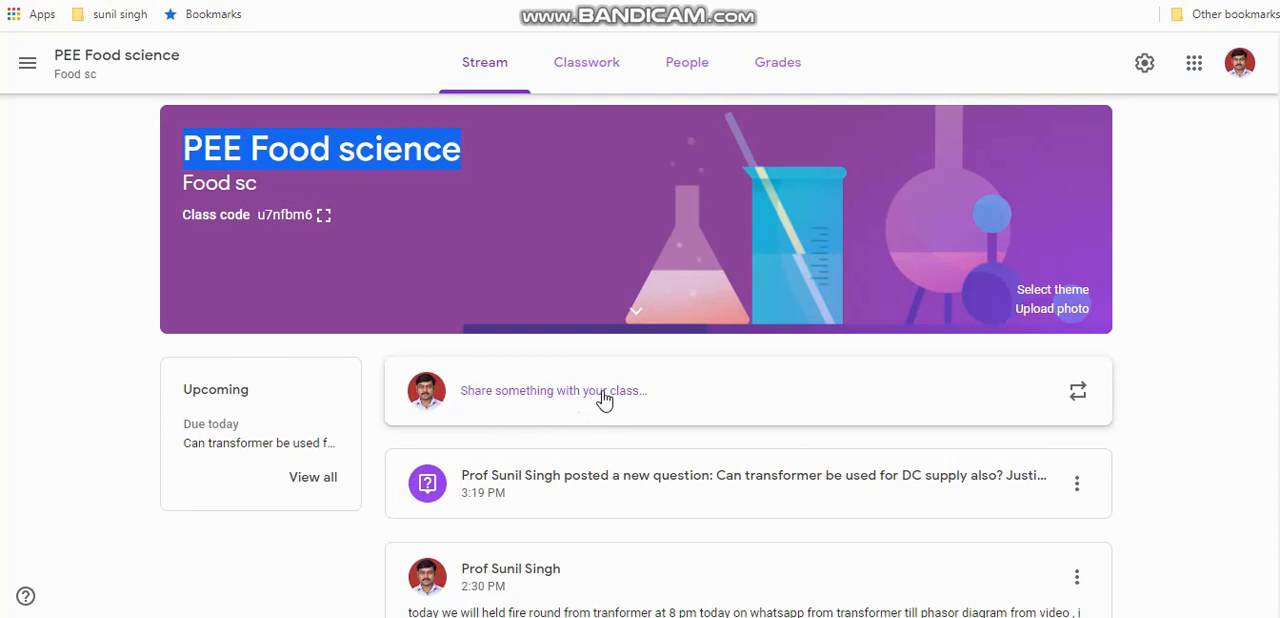
Start an announcement for the PEE Food science class and examine which attachment types it offers
{"action": "left_click", "coordinate": [604, 399]}
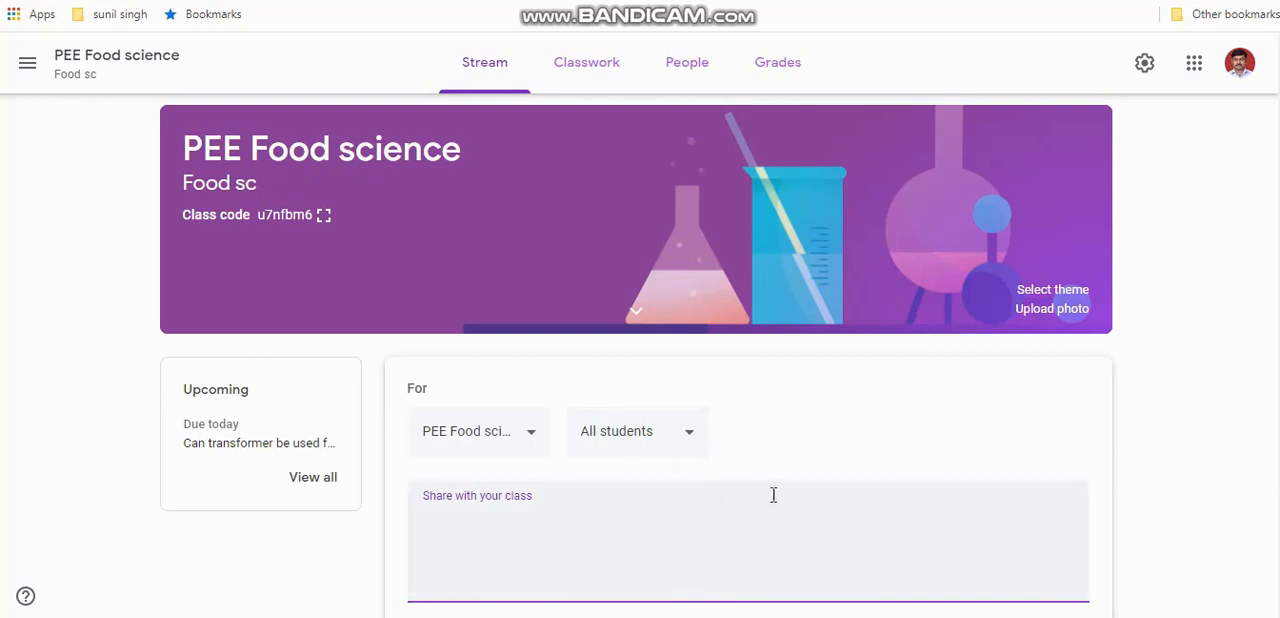
{"action": "scroll", "coordinate": [1257, 306], "scroll_direction": "down", "scroll_amount": 3}
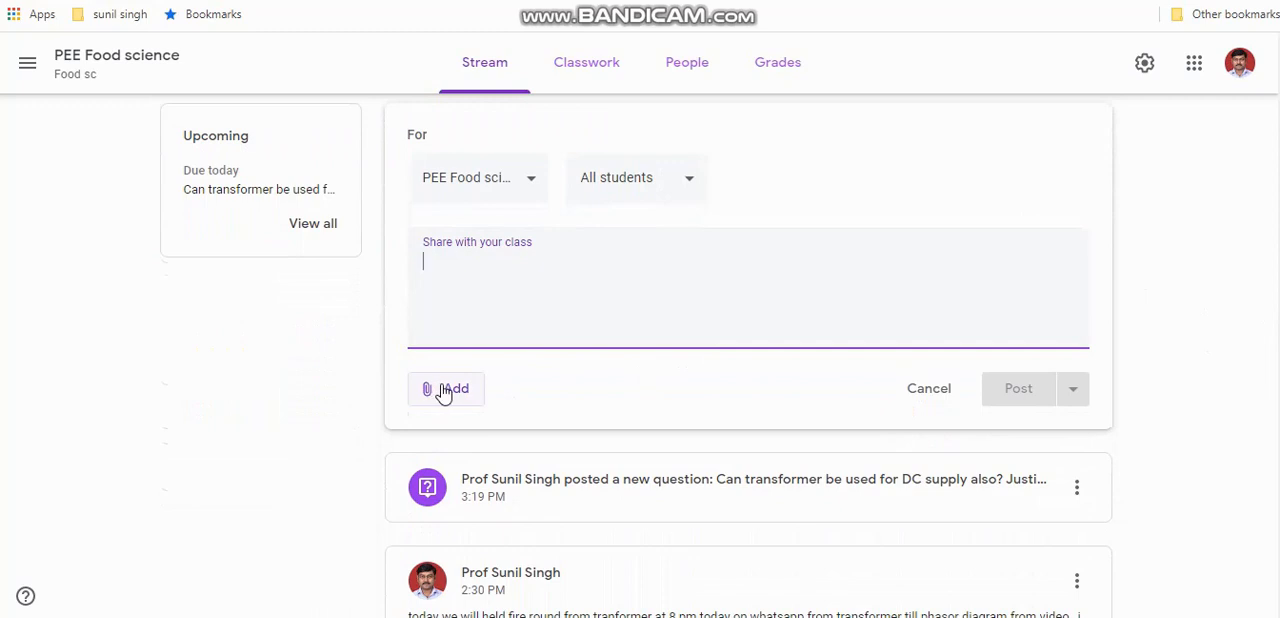
{"action": "left_click", "coordinate": [444, 392]}
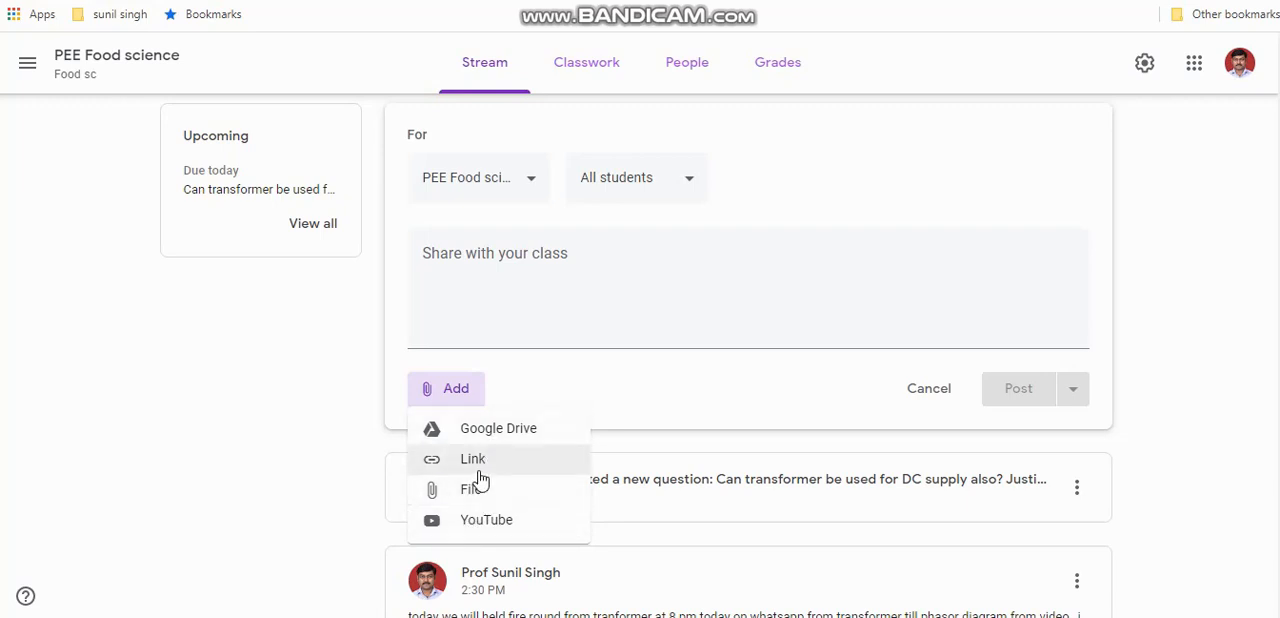
{"action": "left_click", "coordinate": [564, 288]}
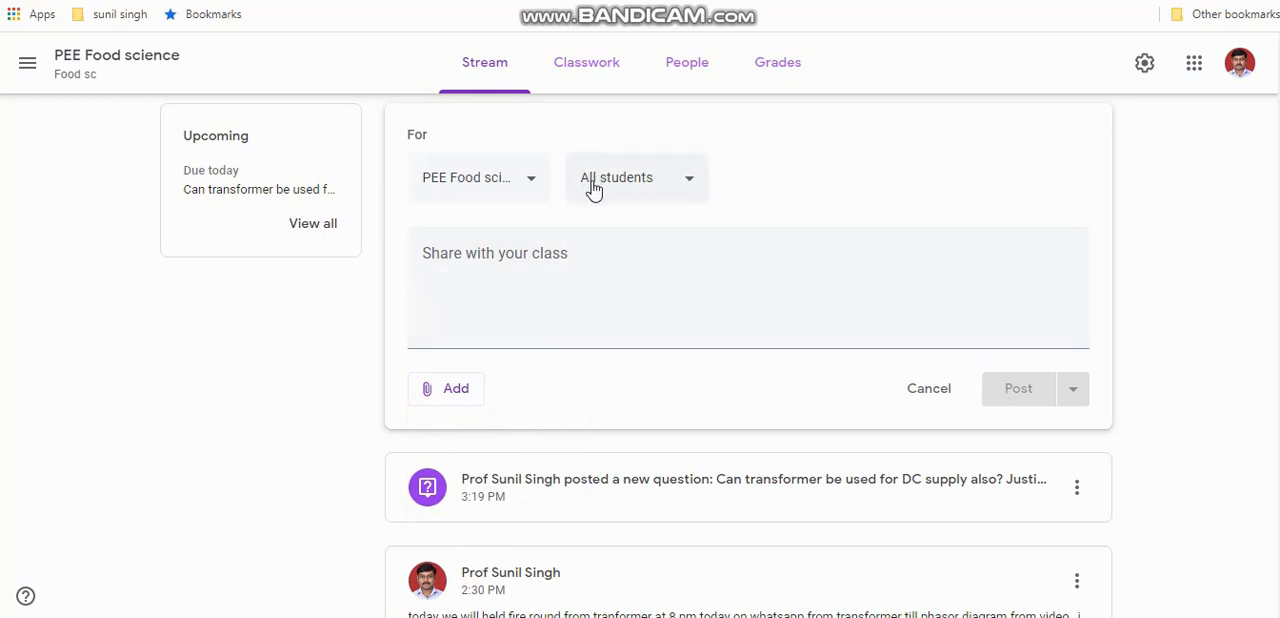
Start a new assignment in the classwork of the PEE Food science class
{"action": "left_click", "coordinate": [598, 70]}
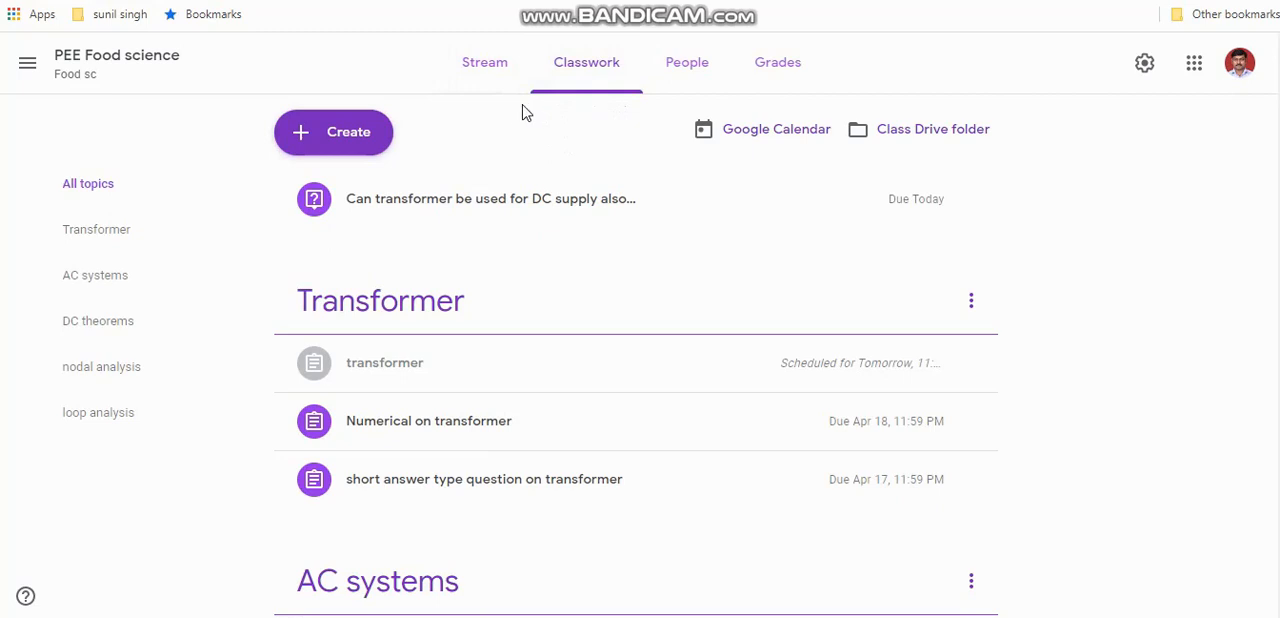
{"action": "left_click", "coordinate": [343, 138]}
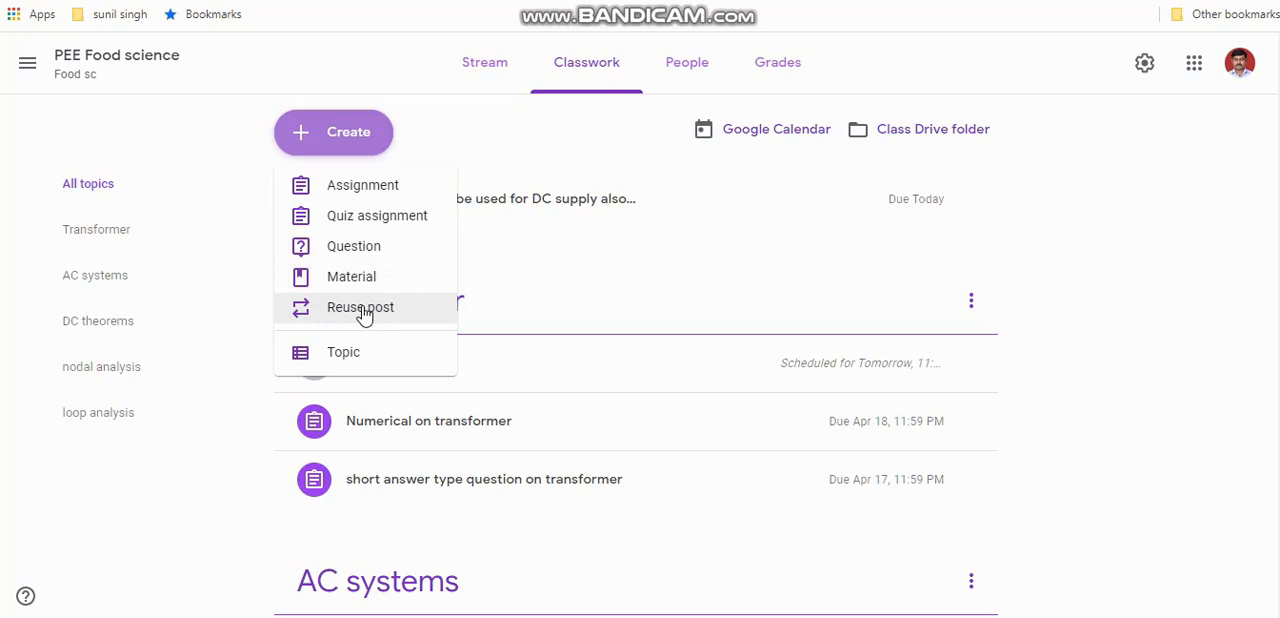
{"action": "left_click", "coordinate": [375, 192]}
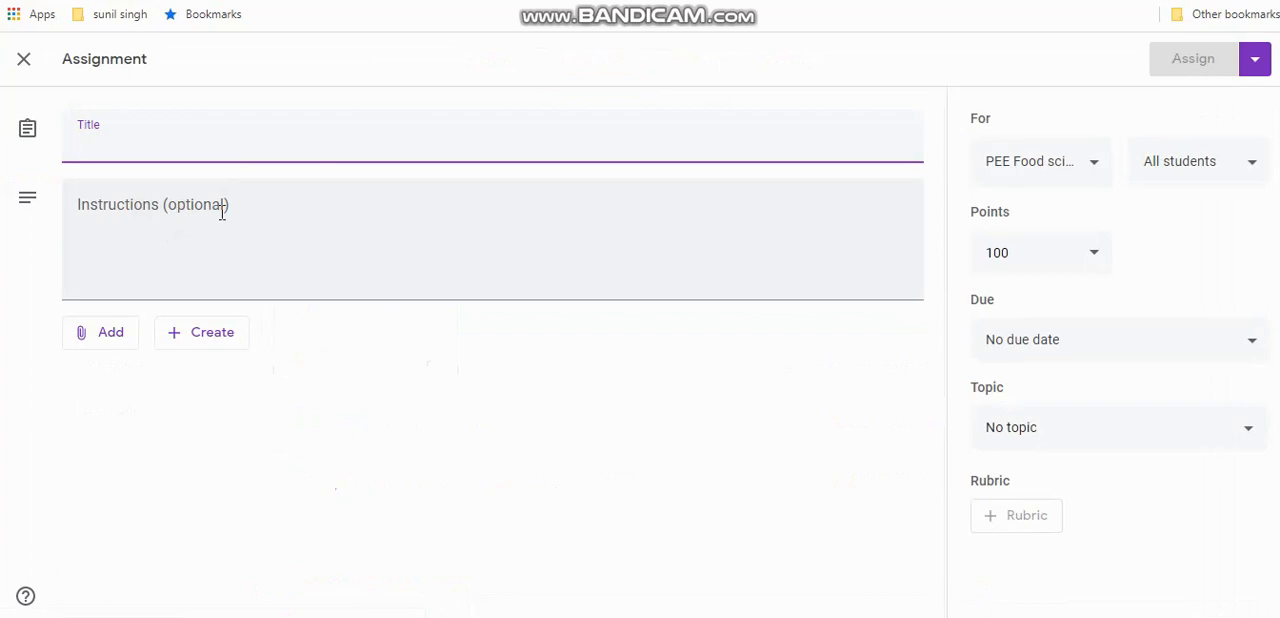
{"action": "left_click", "coordinate": [107, 345]}
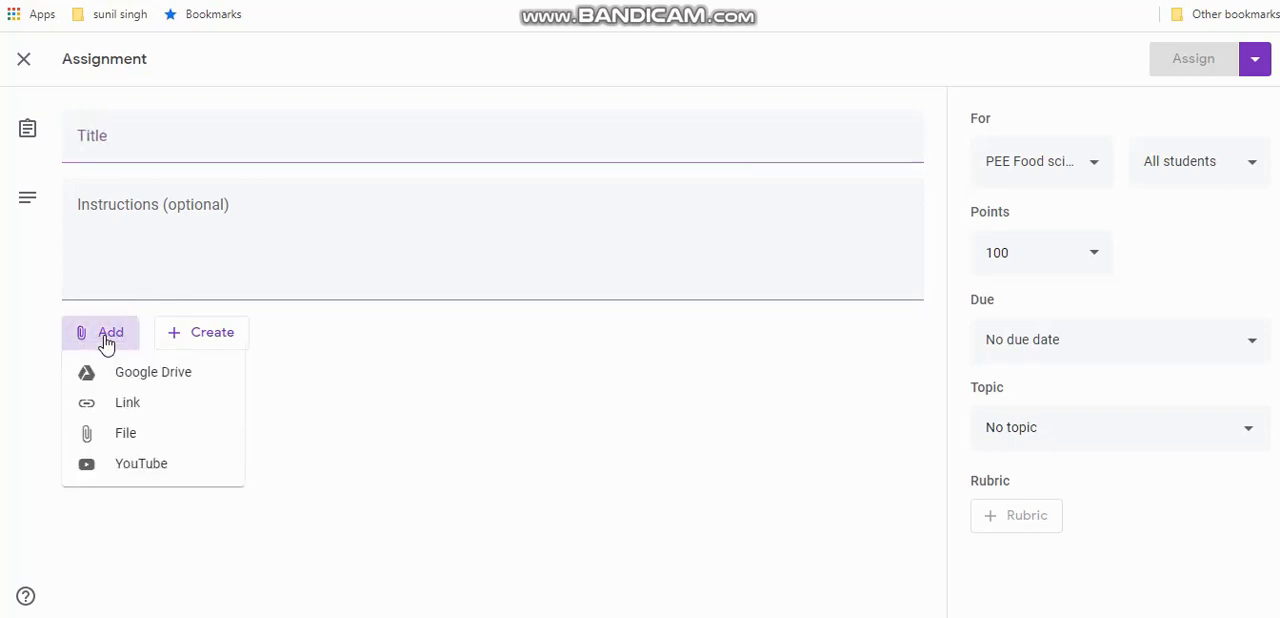
{"action": "left_click", "coordinate": [125, 440]}
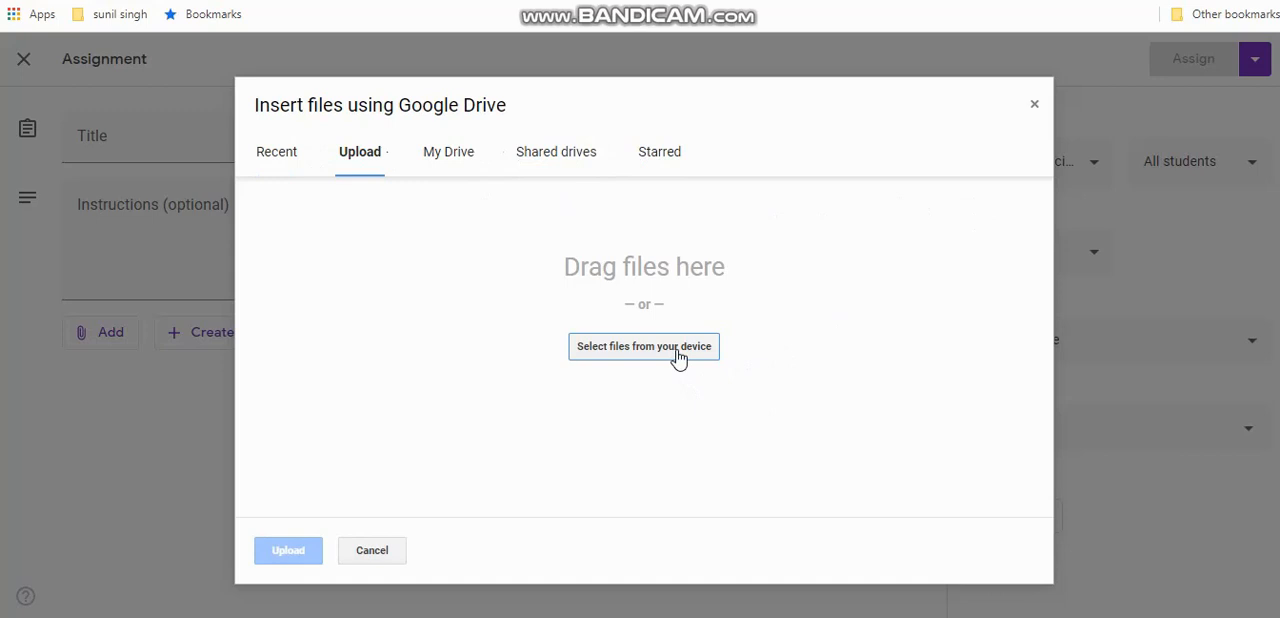
{"action": "left_click", "coordinate": [1035, 106]}
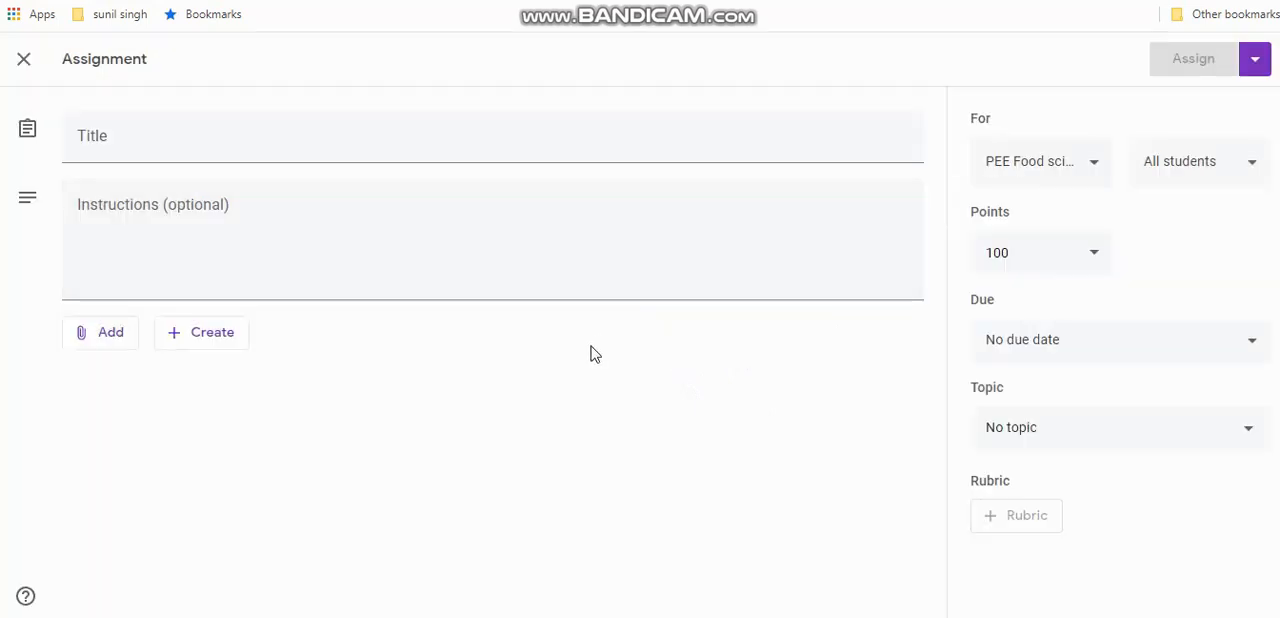
Create a Google Docs attachment for the assignment containing "Q1- what is transformer" and return to the assignment
{"action": "left_click", "coordinate": [207, 342]}
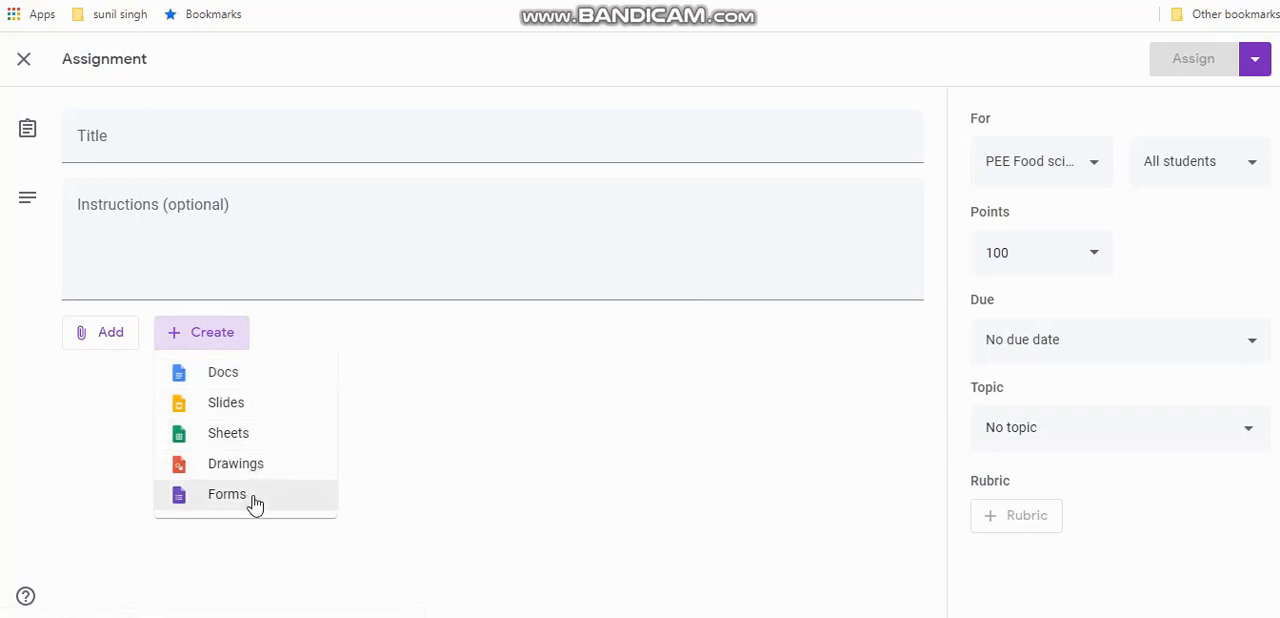
{"action": "left_click", "coordinate": [248, 382]}
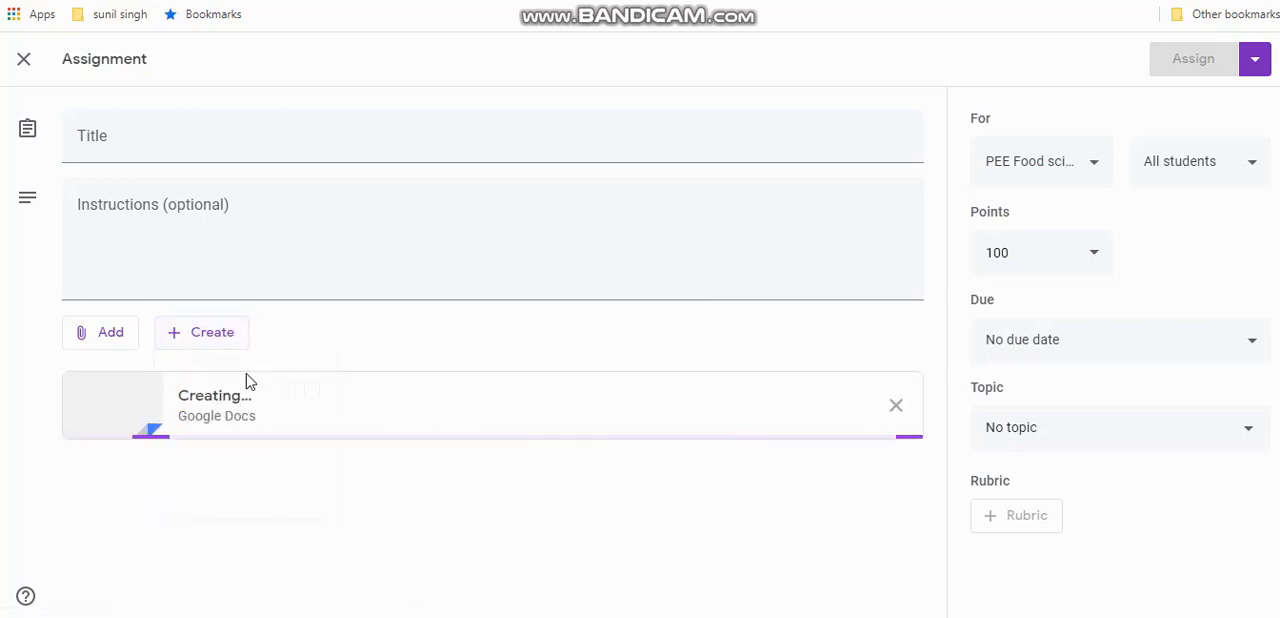
{"action": "type", "text": "Q1"}
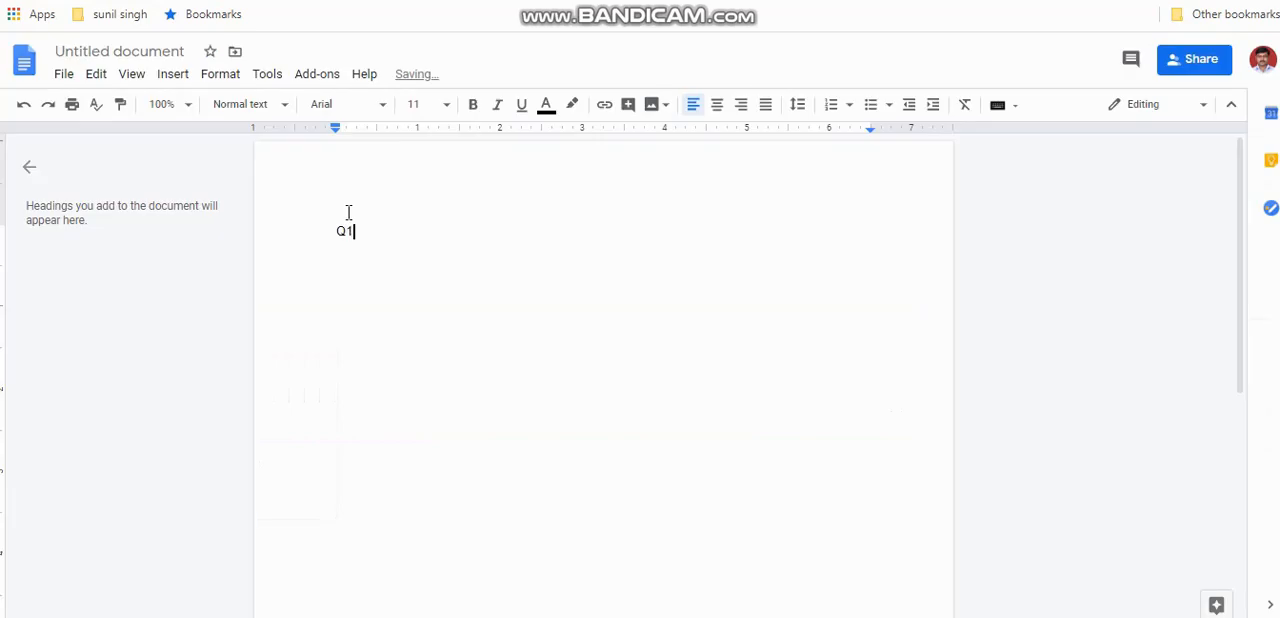
{"action": "type", "text": "- what is transformer"}
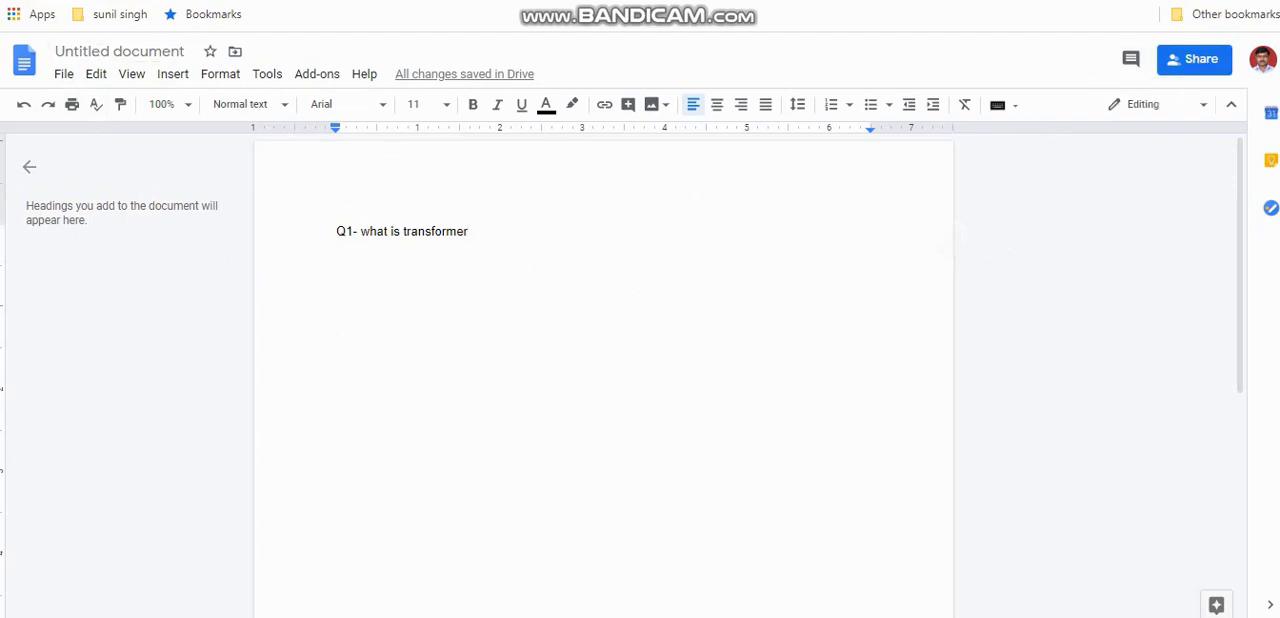
{"action": "left_click", "coordinate": [279, 0]}
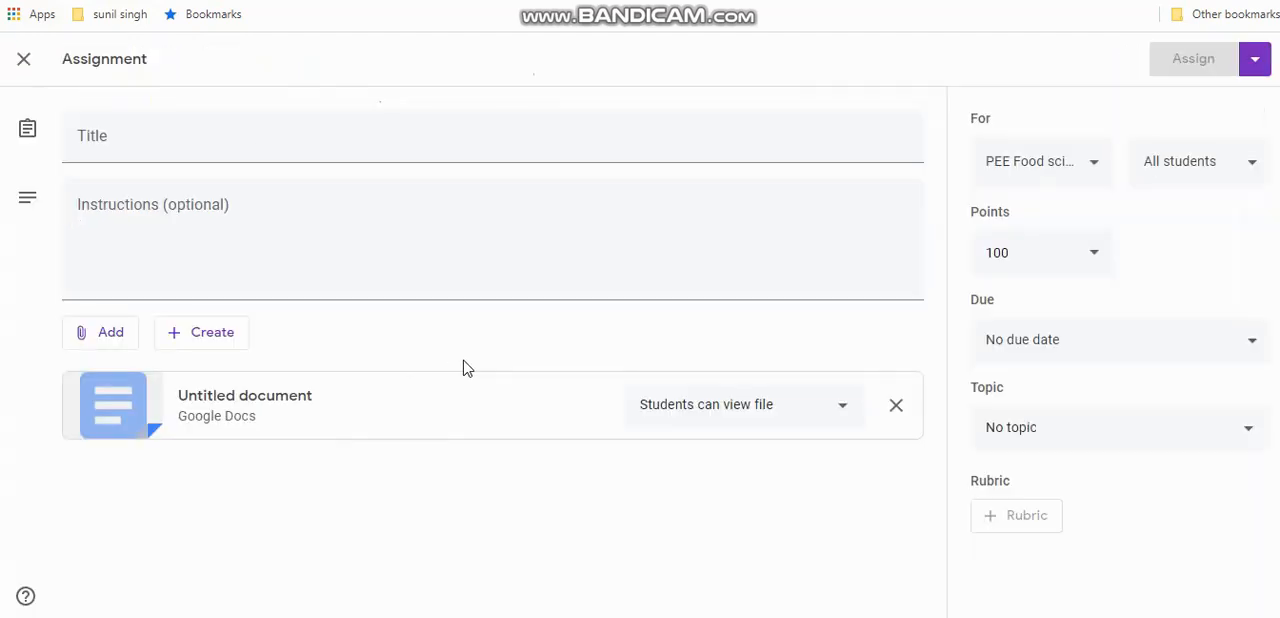
Title the assignment "tr" and set the attached document to "Make a copy for each student"
{"action": "left_click", "coordinate": [274, 134]}
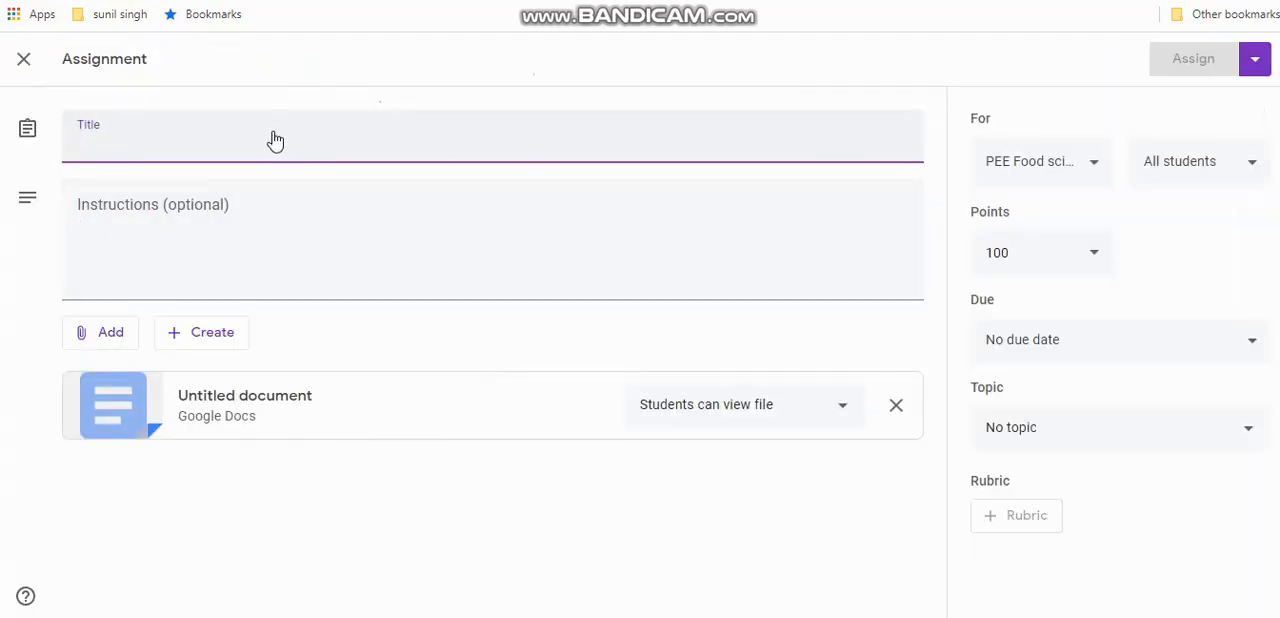
{"action": "type", "text": "tr"}
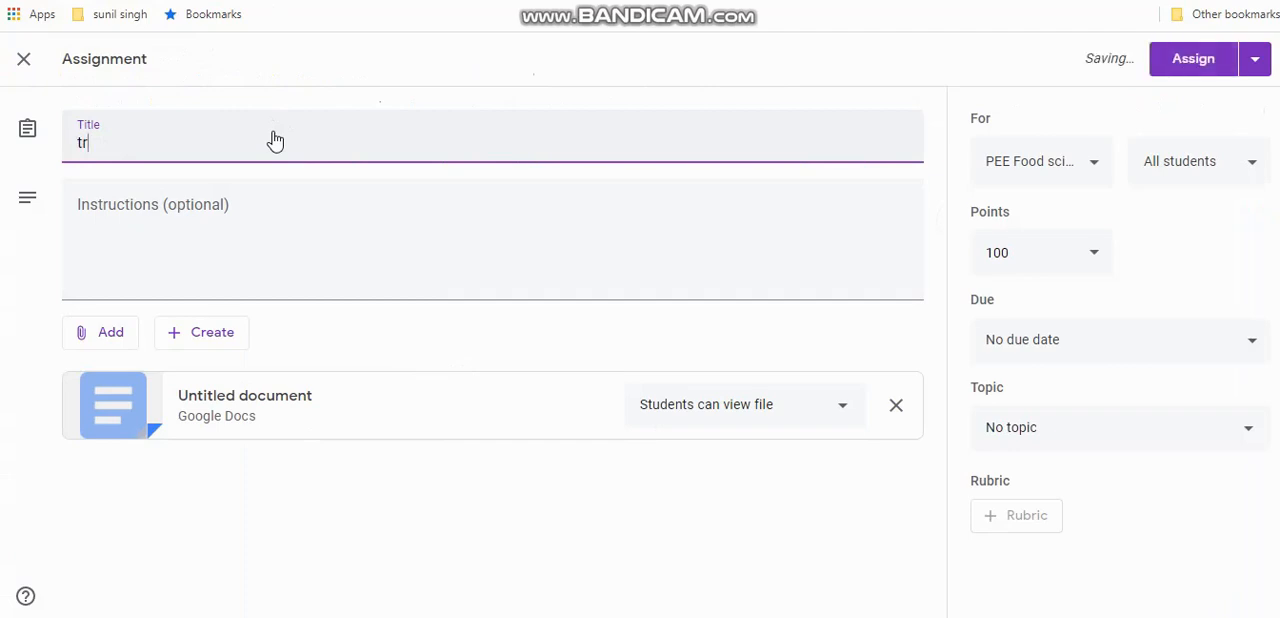
{"action": "left_click", "coordinate": [169, 214]}
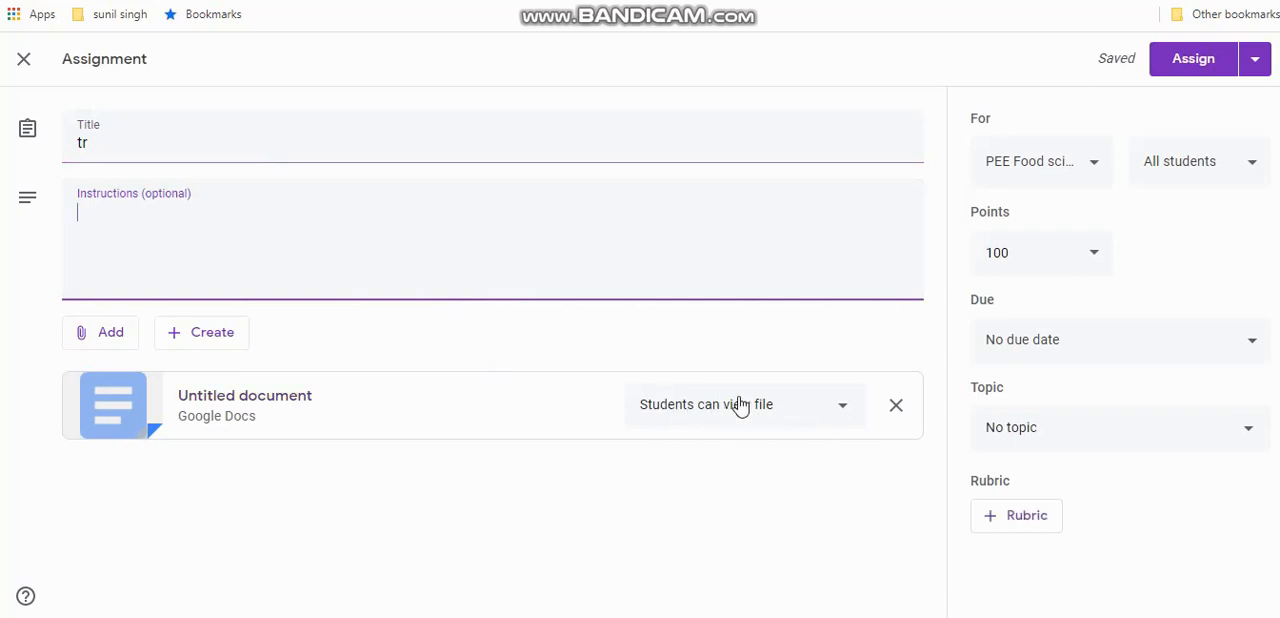
{"action": "left_click", "coordinate": [844, 411]}
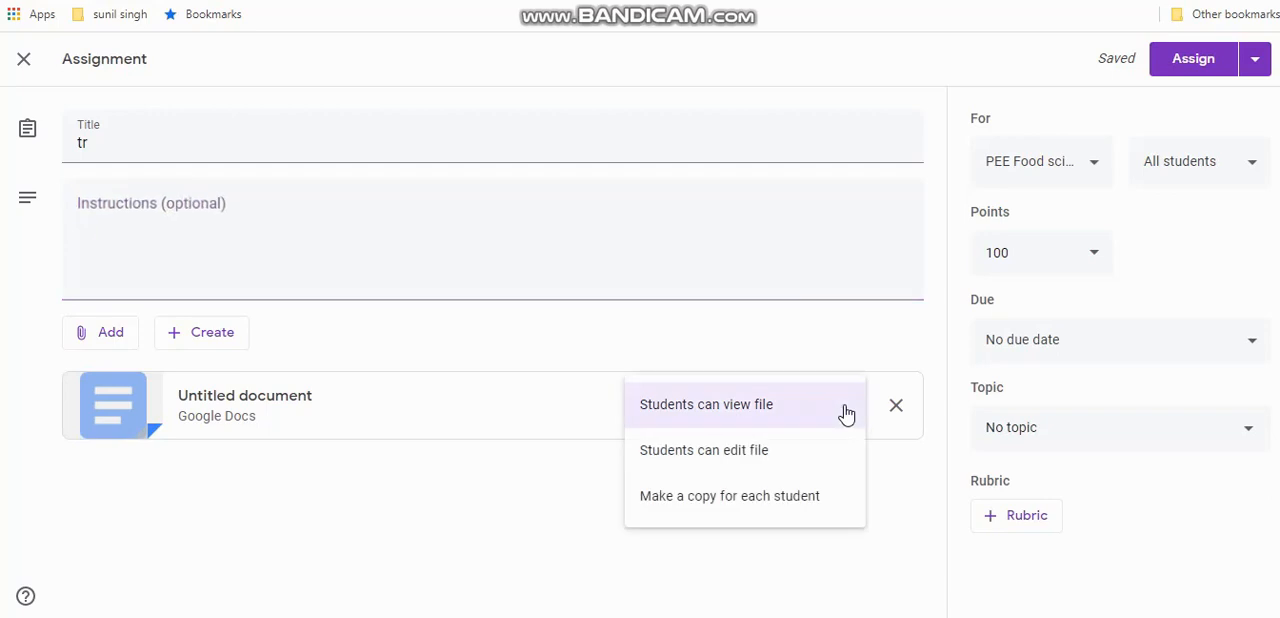
{"action": "left_click", "coordinate": [765, 505]}
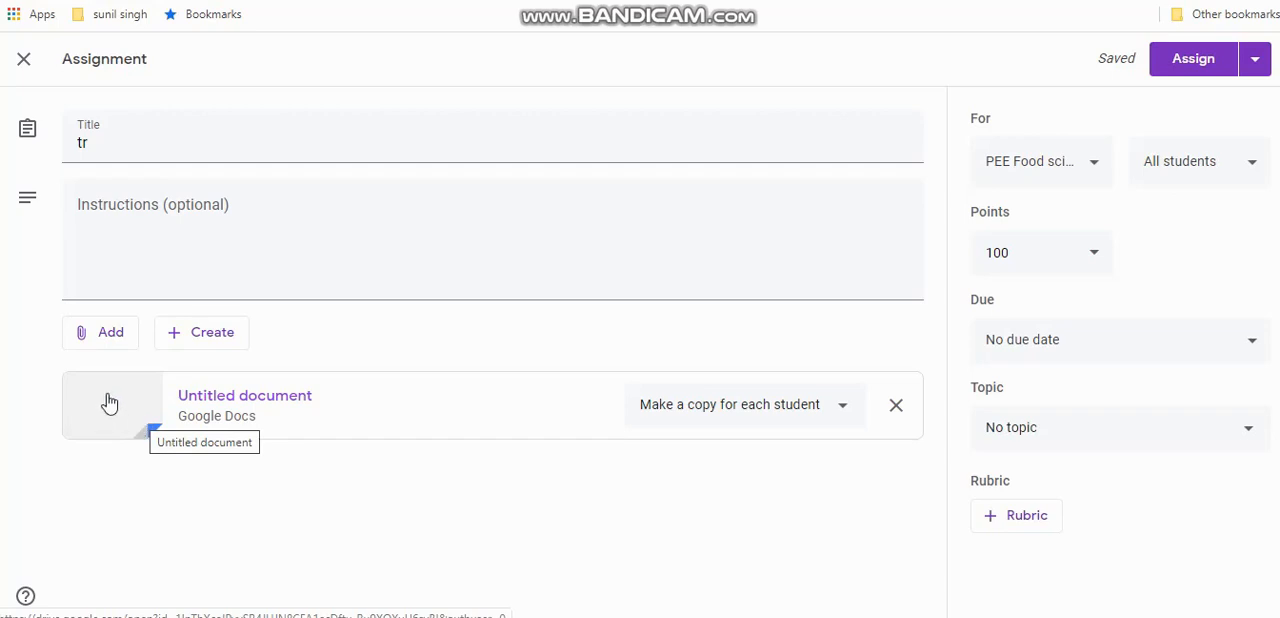
Try "Students can view file" for the attached document, switch it back to "Make a copy for each student", and assign the work to all students
{"action": "left_click", "coordinate": [844, 408]}
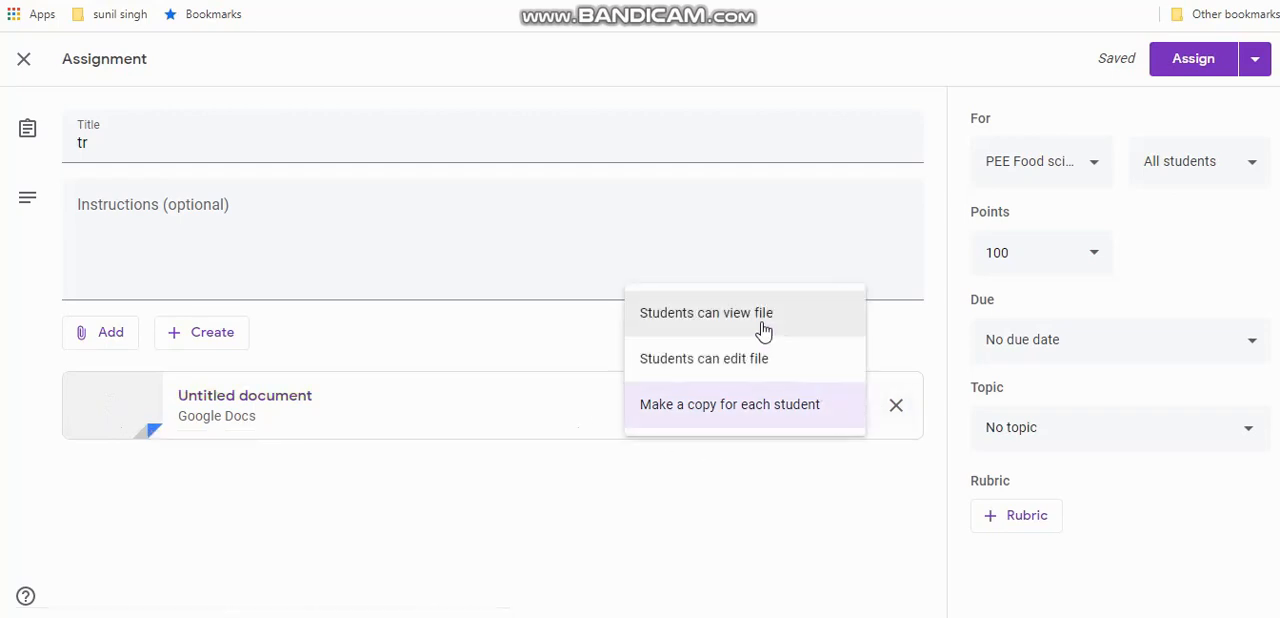
{"action": "left_click", "coordinate": [762, 326]}
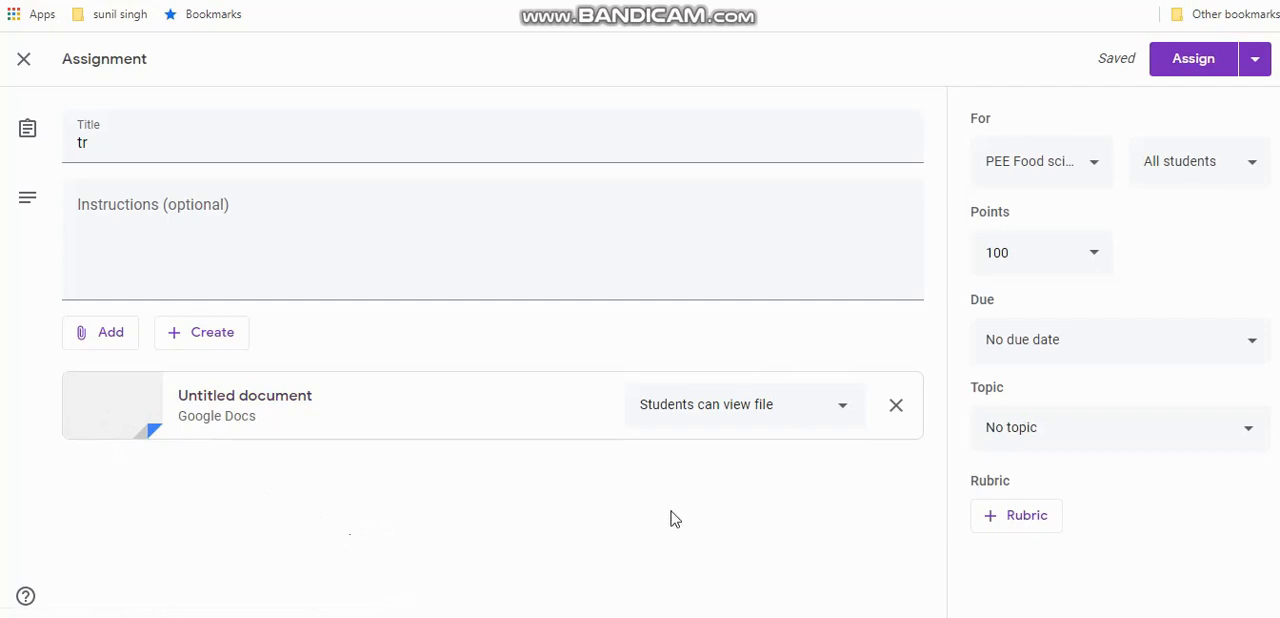
{"action": "left_click", "coordinate": [845, 418]}
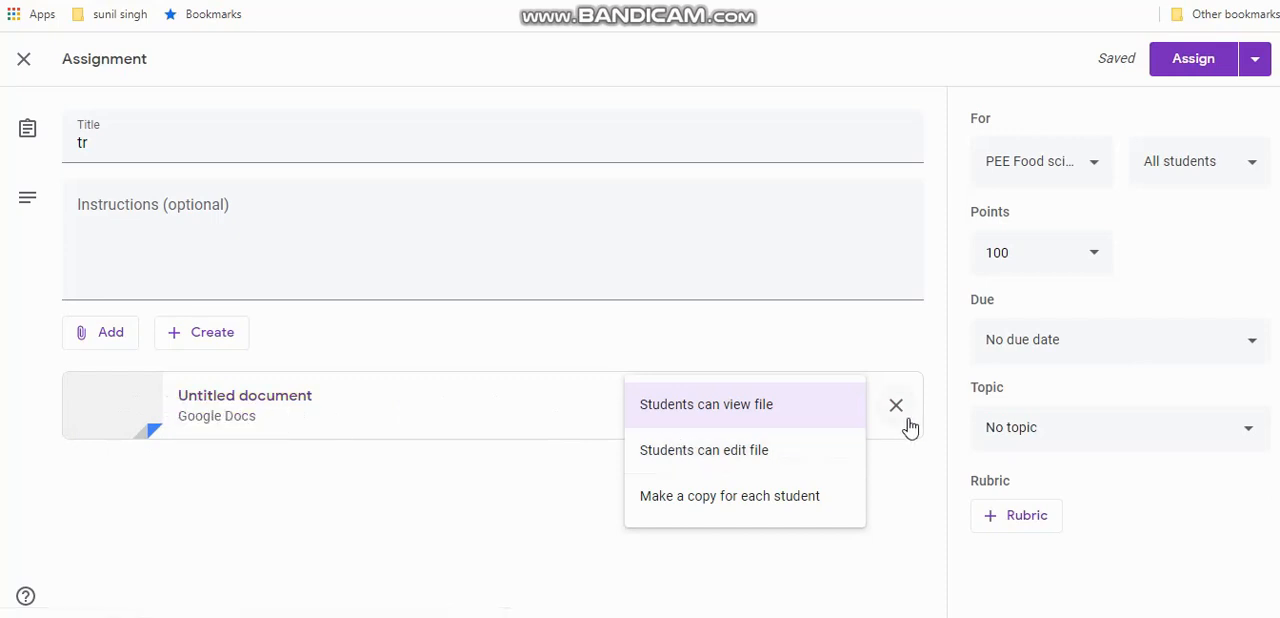
{"action": "left_click", "coordinate": [751, 508]}
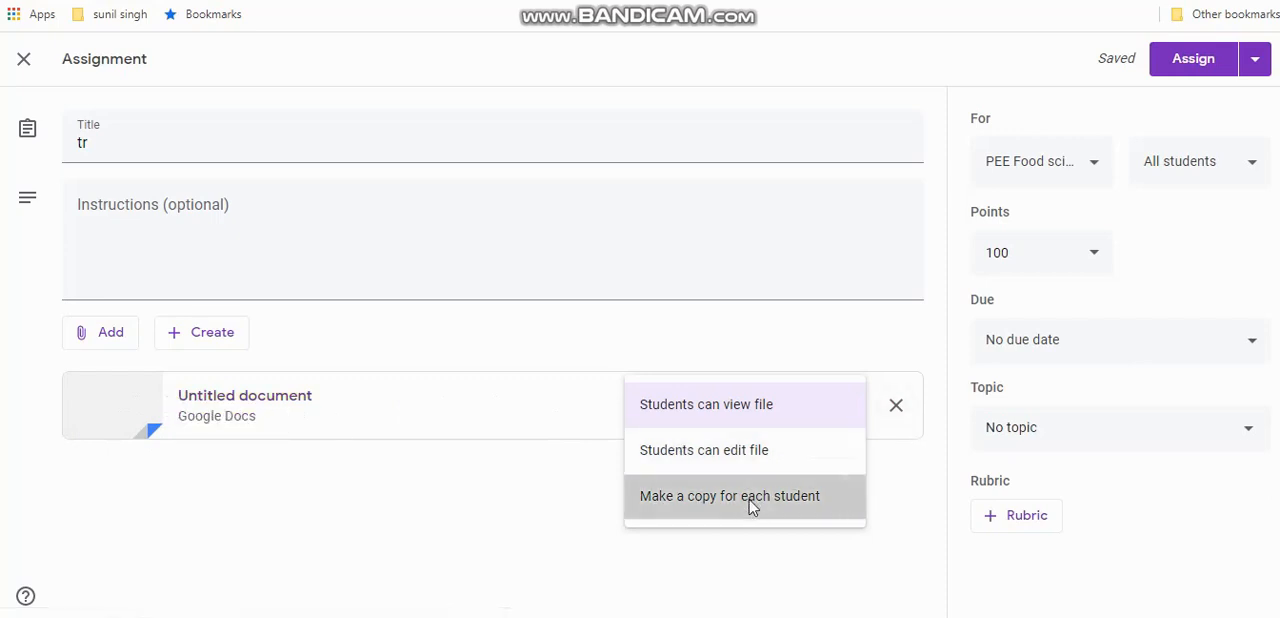
{"action": "left_click", "coordinate": [1190, 62]}
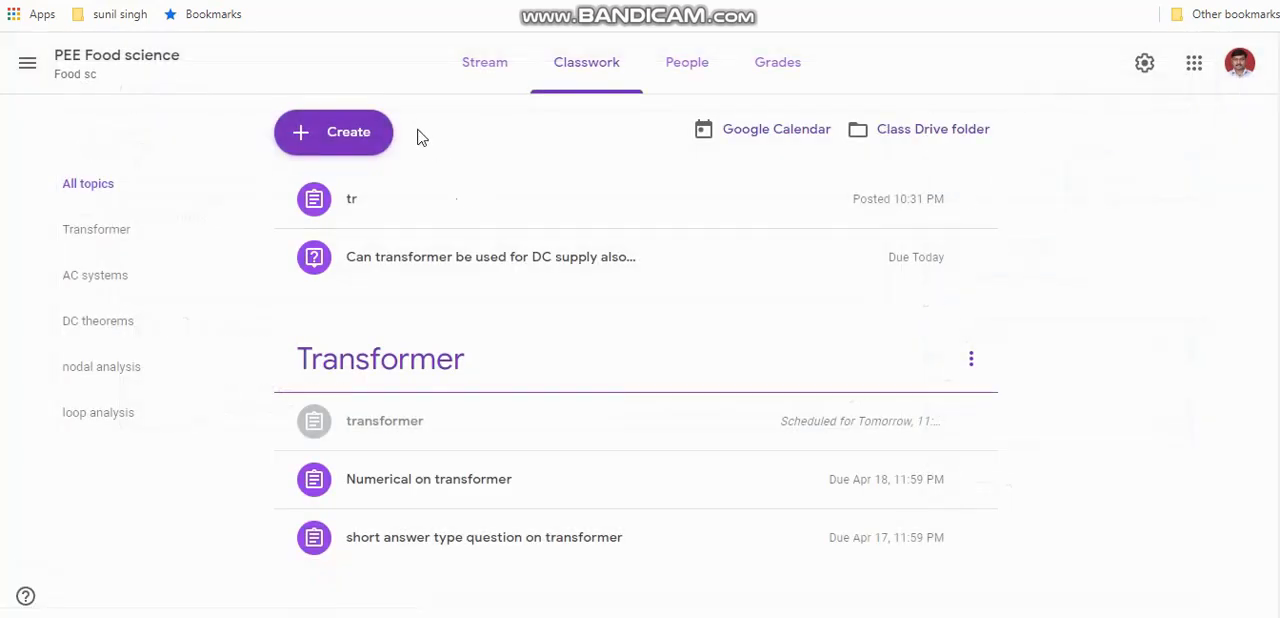
{"action": "left_click", "coordinate": [343, 143]}
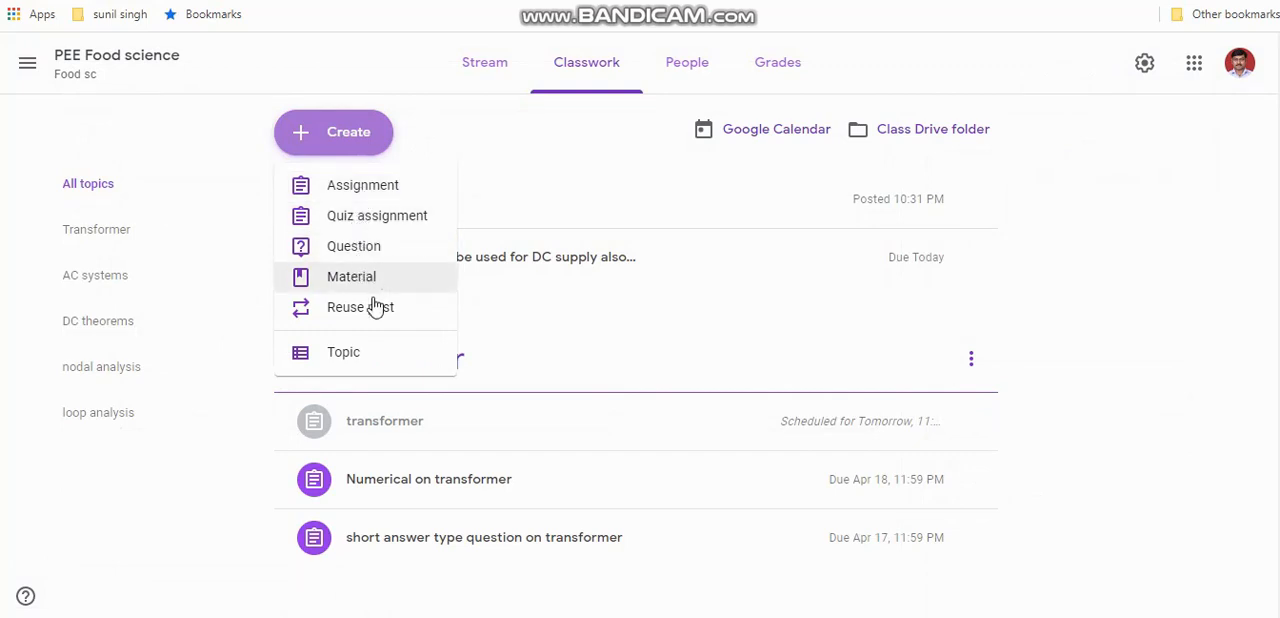
{"action": "left_click", "coordinate": [481, 138]}
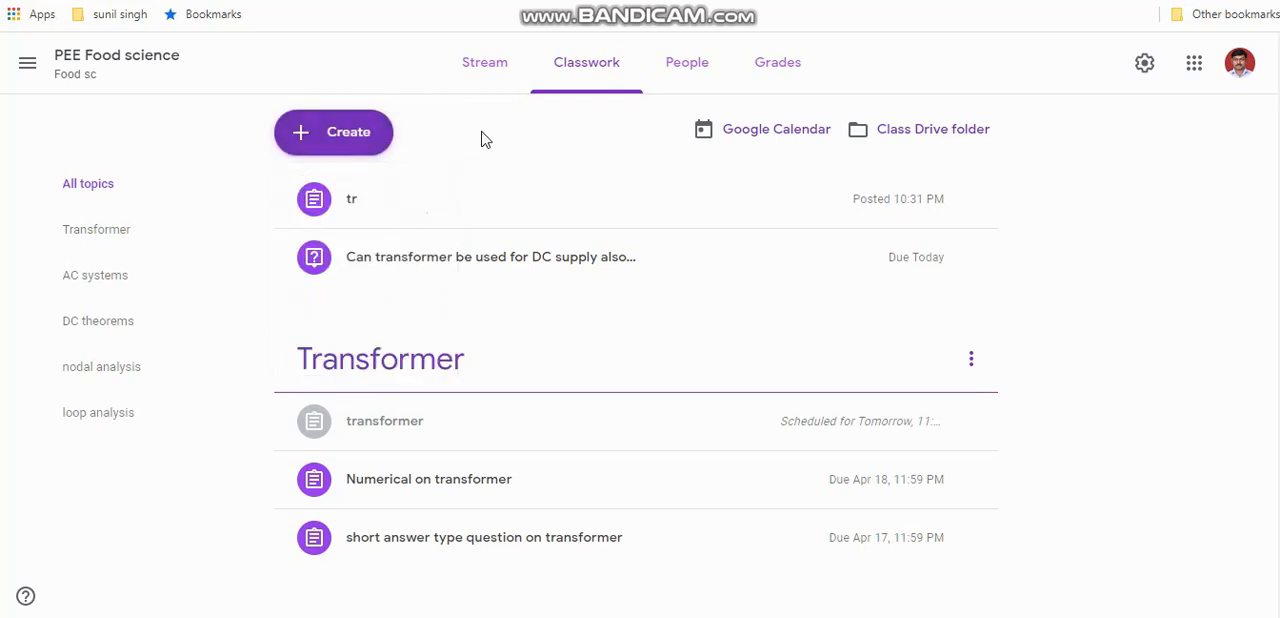
Open the "short answer type question on transformer" assignment from the class stream and view its instructions
{"action": "left_click", "coordinate": [485, 63]}
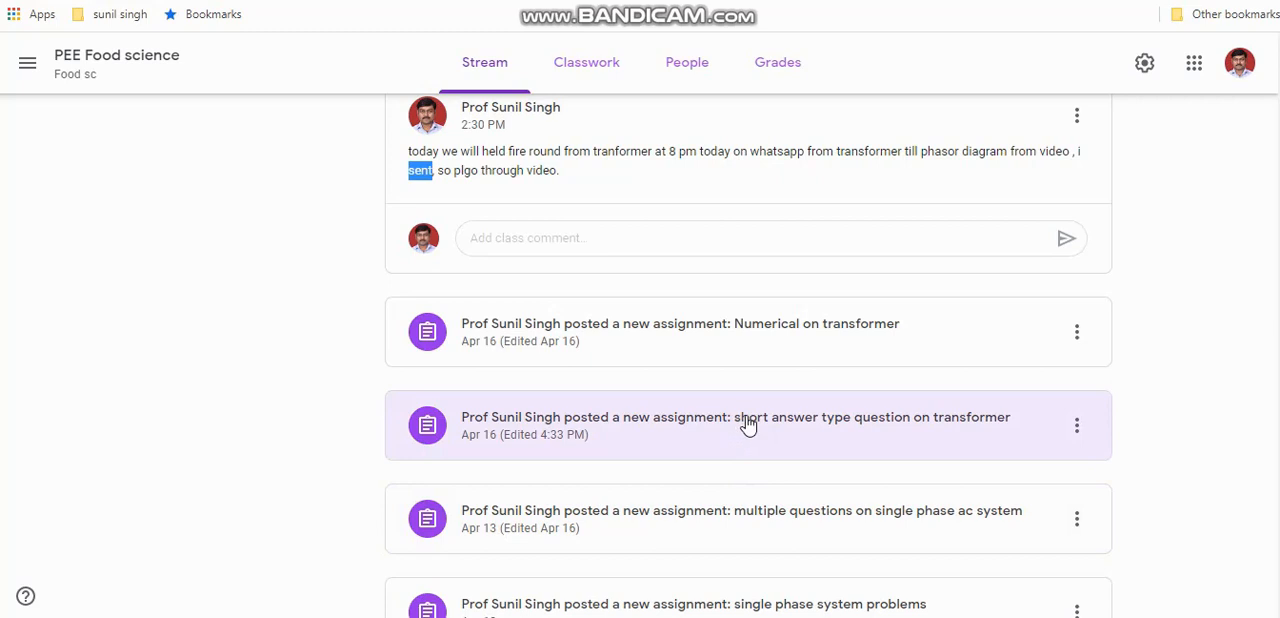
{"action": "left_click", "coordinate": [568, 424]}
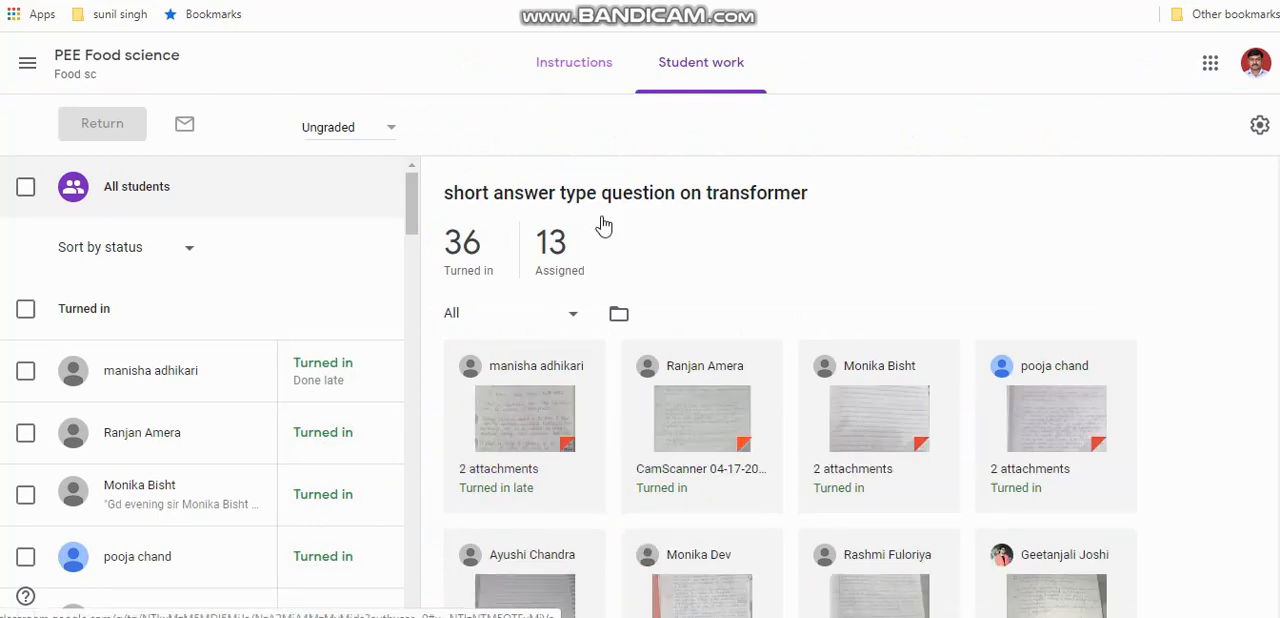
{"action": "left_click", "coordinate": [577, 68]}
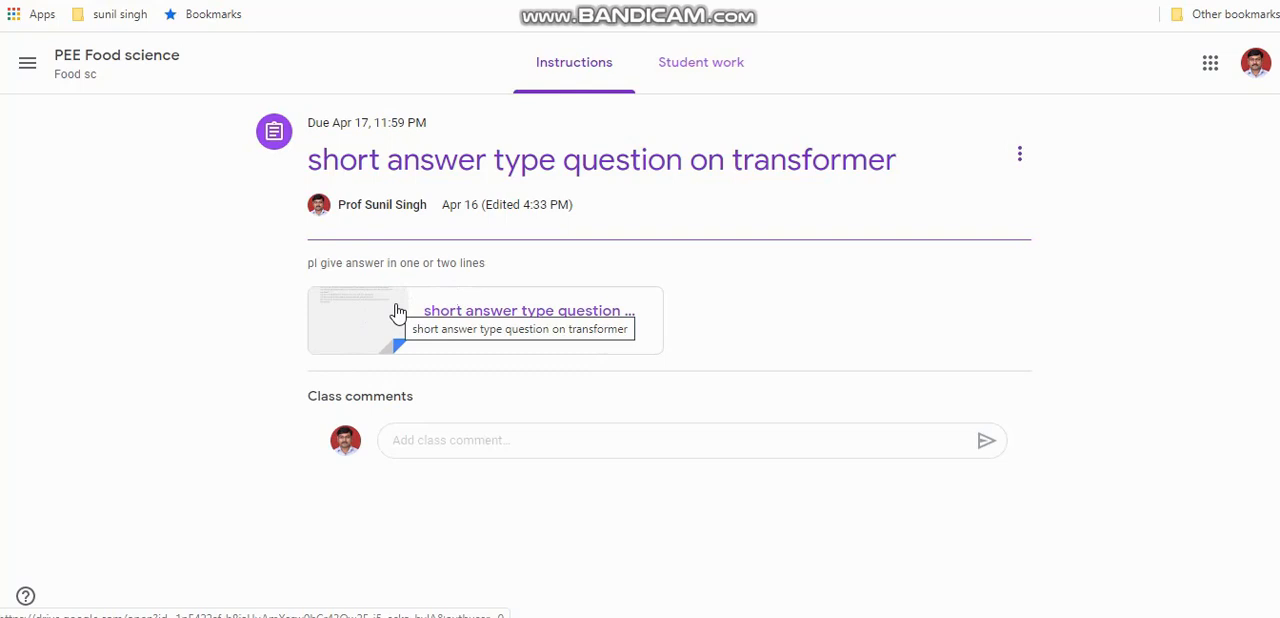
Review the assignment's student work, checking who has turned in or is missing and which files were submitted
{"action": "left_click", "coordinate": [714, 74]}
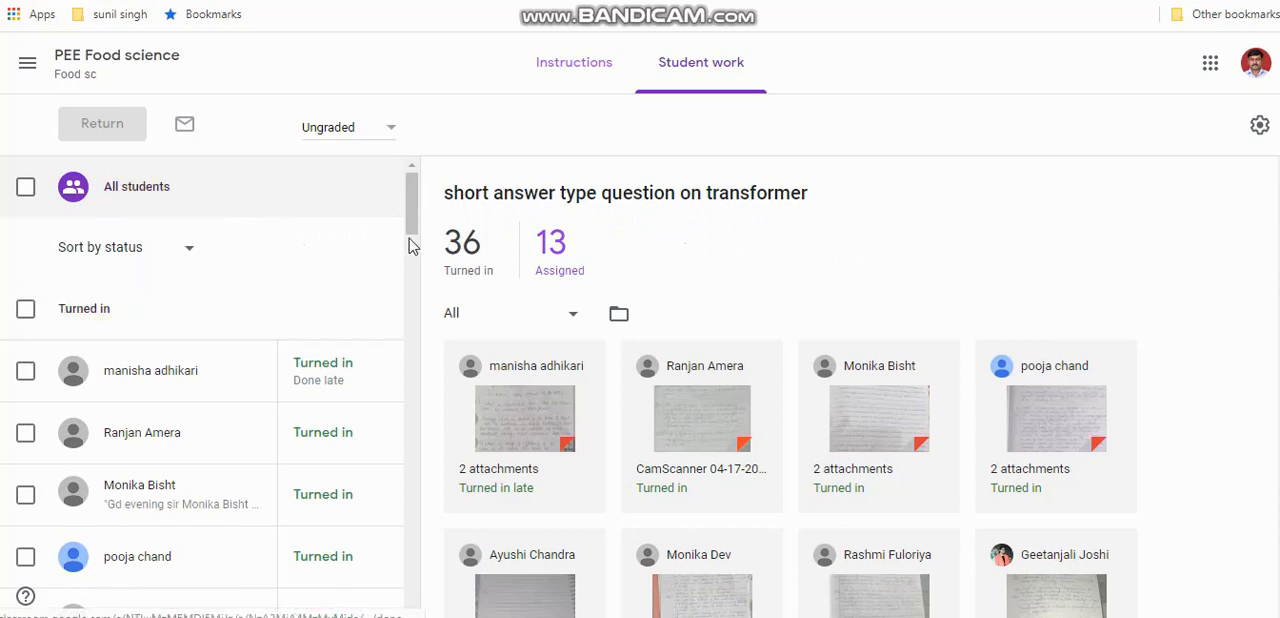
{"action": "mouse_move", "coordinate": [413, 224]}
{"action": "left_mouse_down"}
{"action": "mouse_move", "coordinate": [414, 250]}
{"action": "mouse_move", "coordinate": [413, 231]}
{"action": "left_mouse_up"}
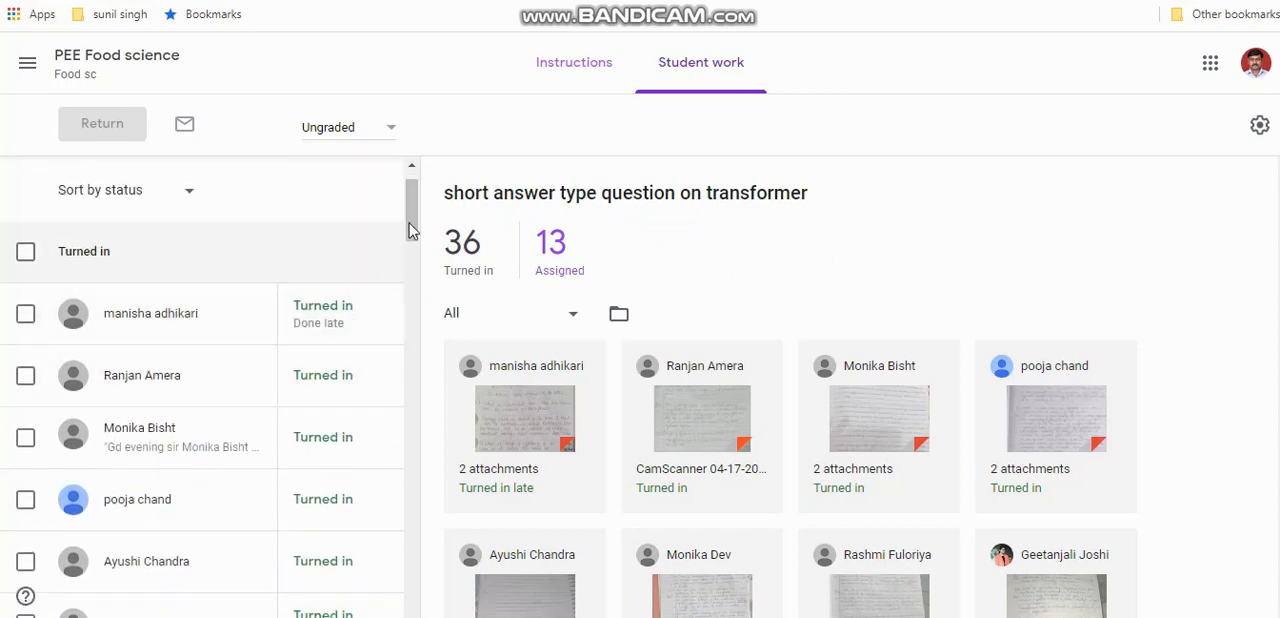
{"action": "left_click_drag", "start_coordinate": [414, 230], "coordinate": [414, 516]}
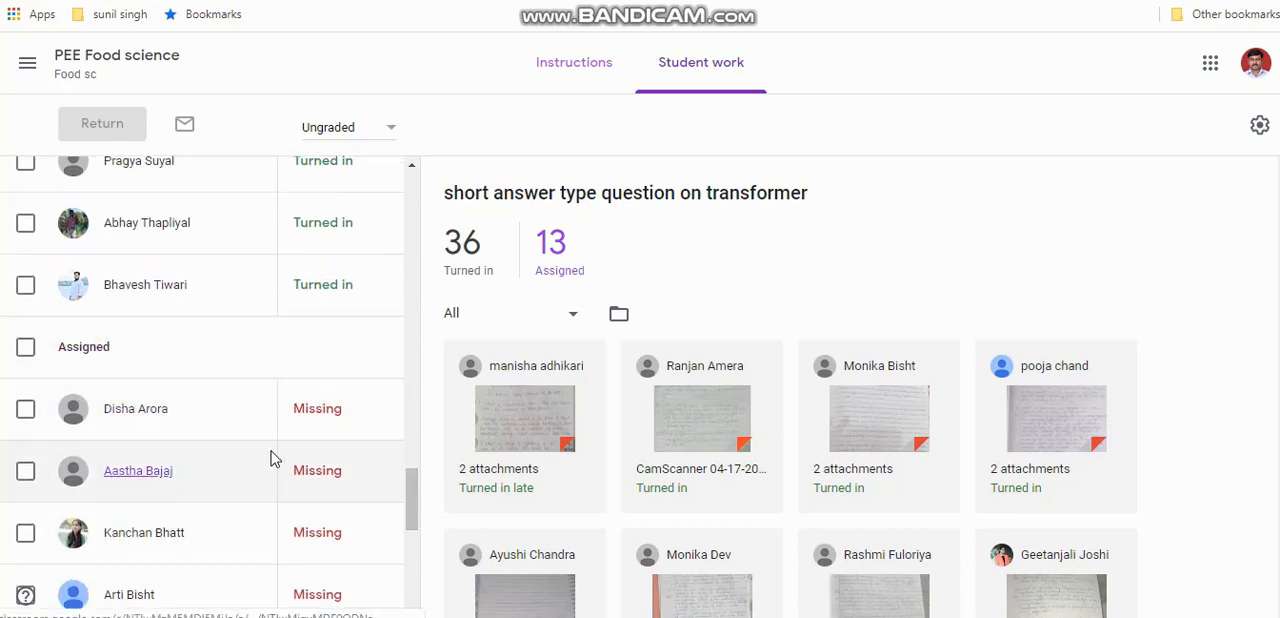
{"action": "left_click_drag", "start_coordinate": [411, 486], "coordinate": [432, 172]}
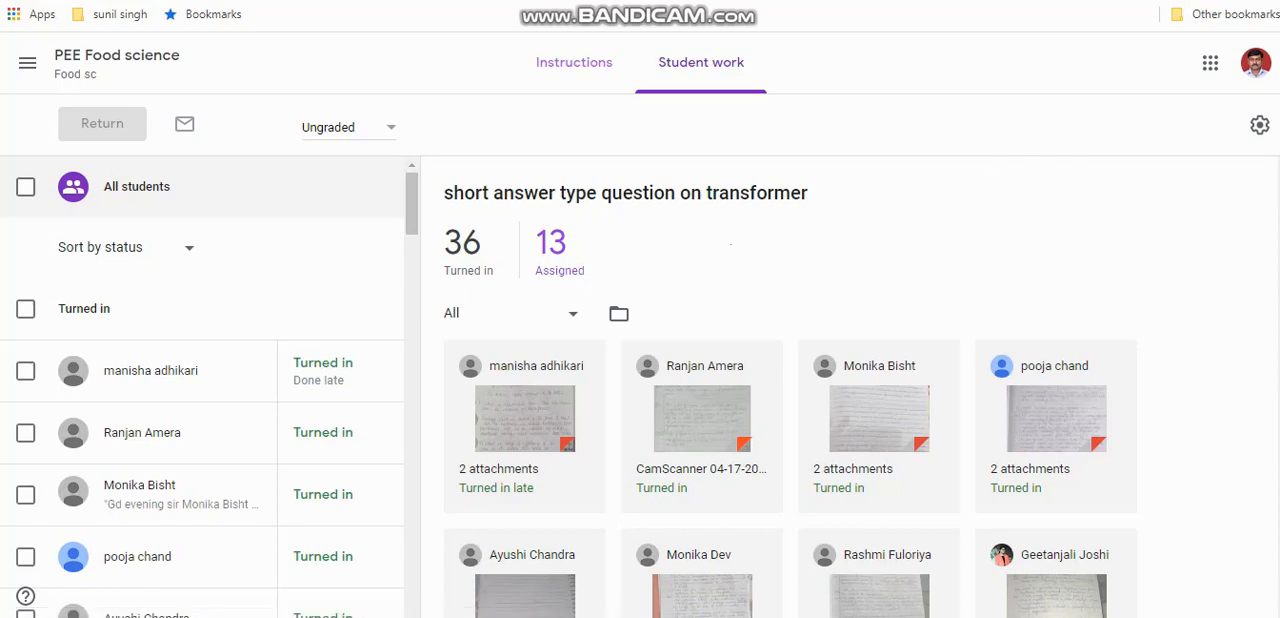
{"action": "scroll", "coordinate": [790, 400], "scroll_direction": "down", "scroll_amount": 1}
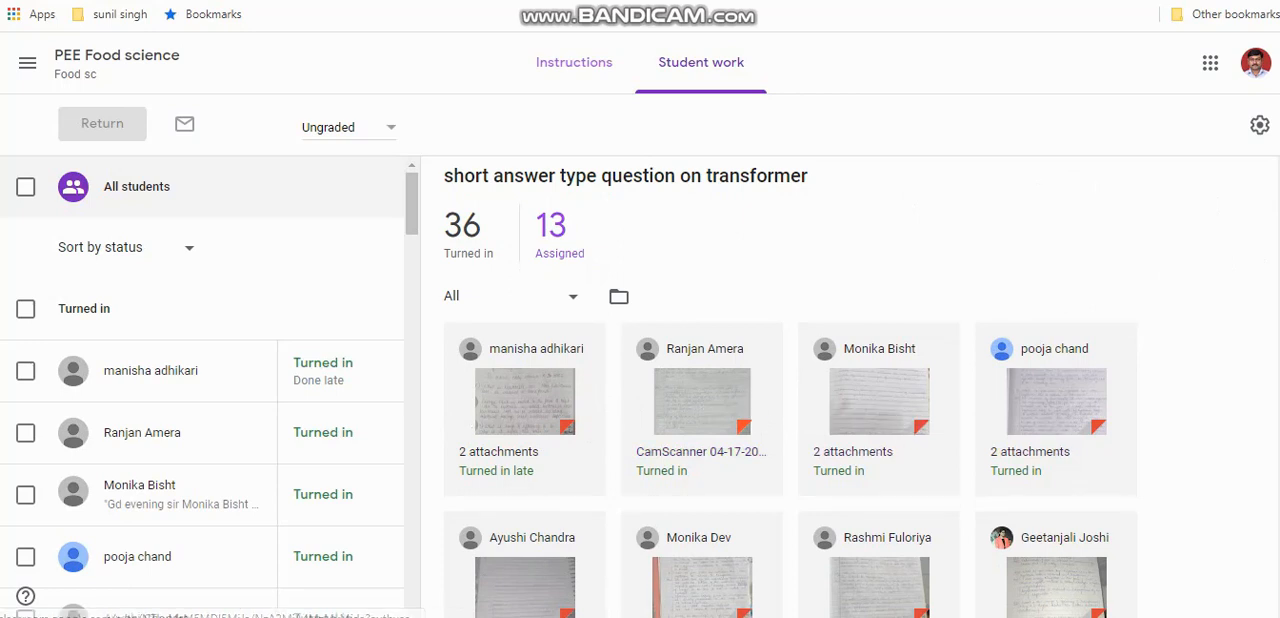
{"action": "scroll", "coordinate": [1049, 429], "scroll_direction": "down", "scroll_amount": 1}
{"action": "left_click_drag", "start_coordinate": [1278, 197], "coordinate": [1220, 190]}
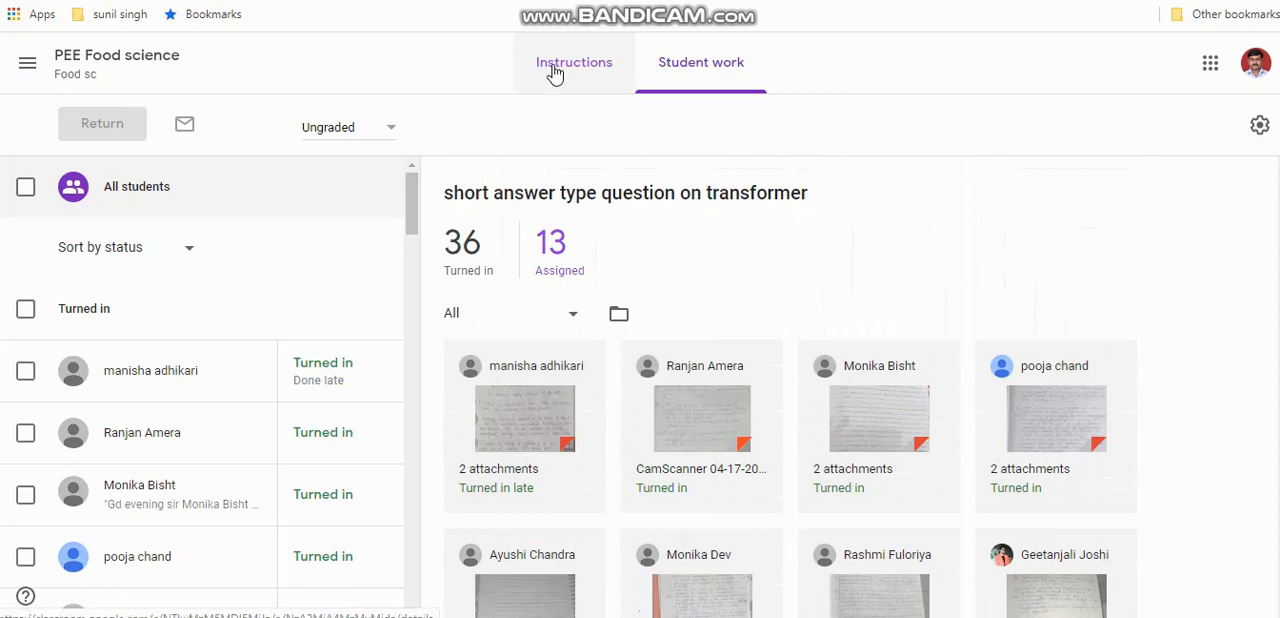
Return to the PEE Food science class through the class list and delete the "tr" assignment from its classwork
{"action": "left_click", "coordinate": [28, 66]}
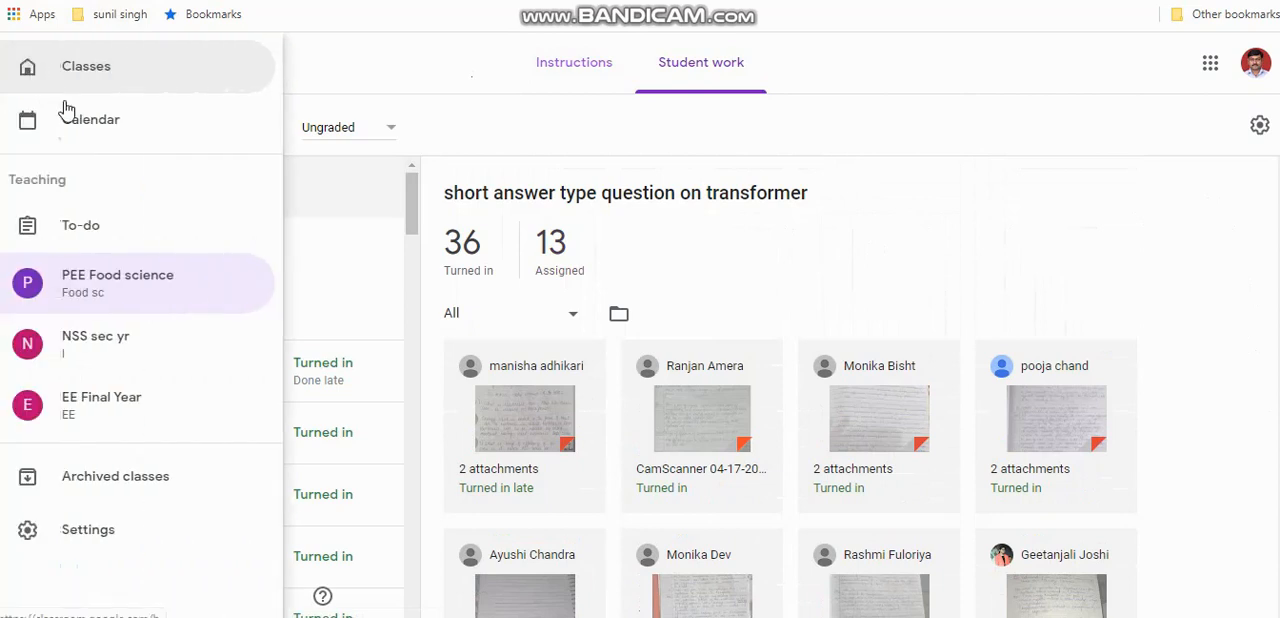
{"action": "left_click", "coordinate": [100, 60]}
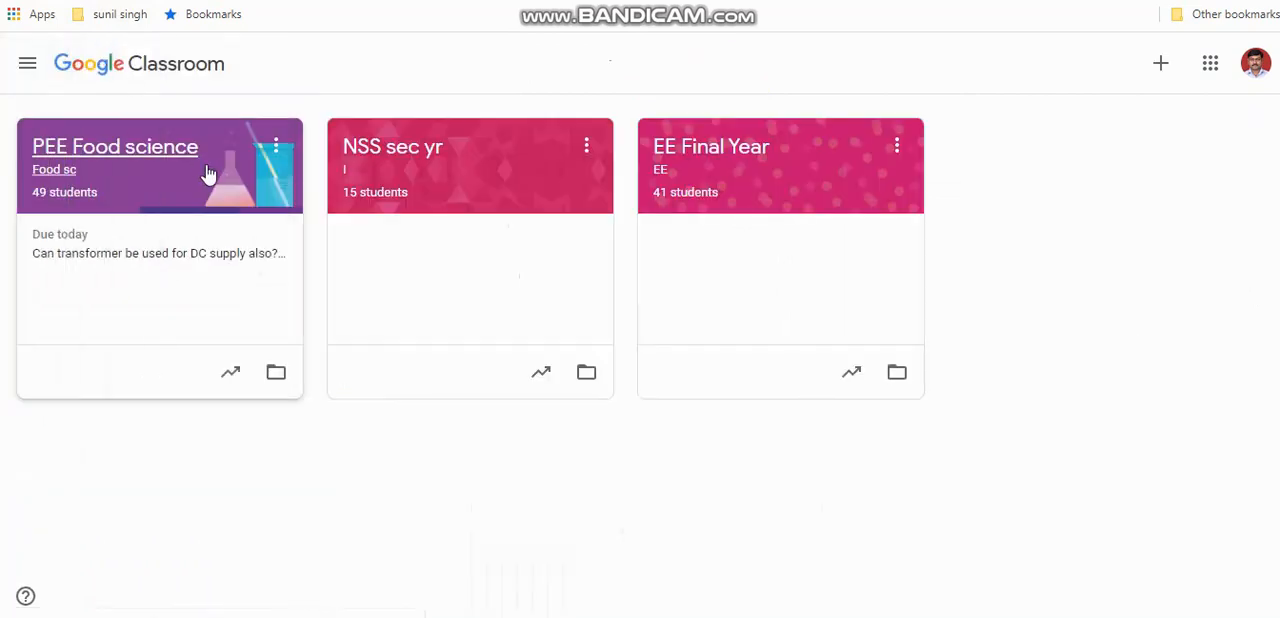
{"action": "left_click", "coordinate": [153, 186]}
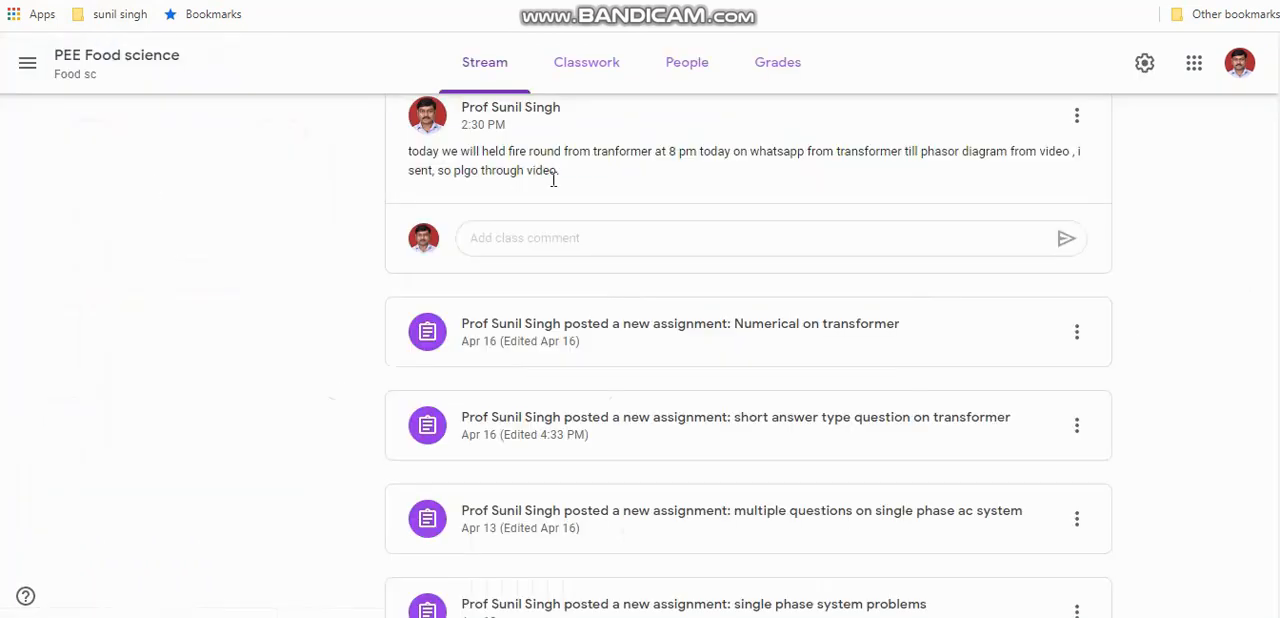
{"action": "scroll", "coordinate": [1266, 170], "scroll_direction": "up", "scroll_amount": 4}
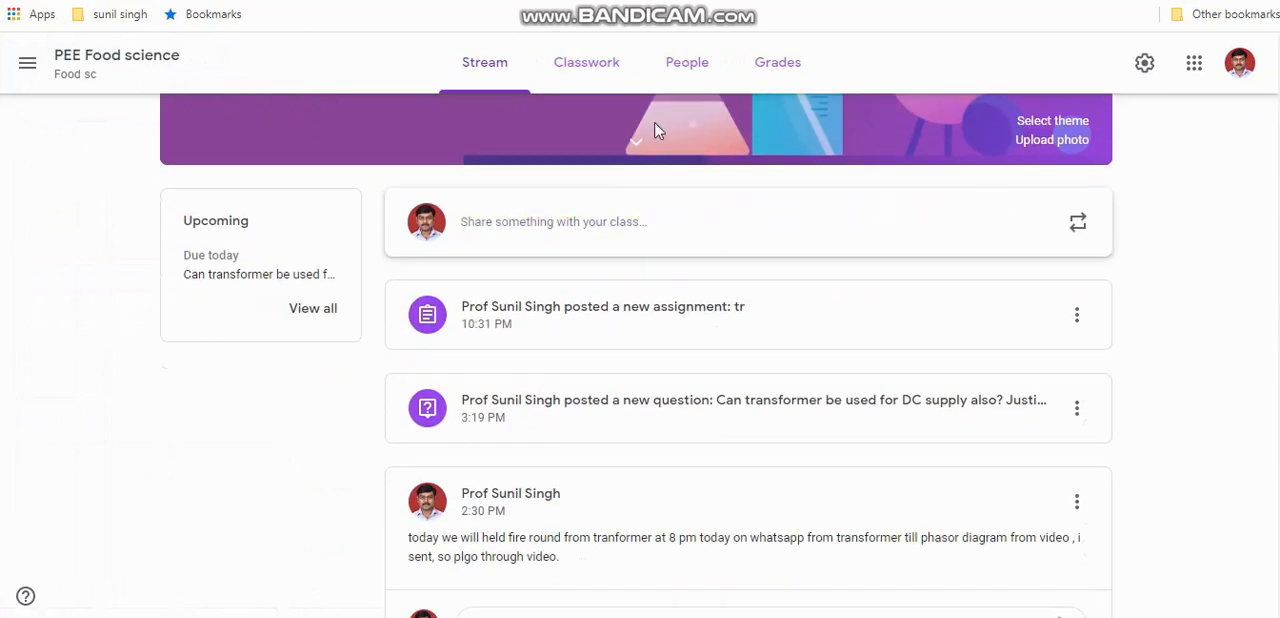
{"action": "left_click", "coordinate": [586, 70]}
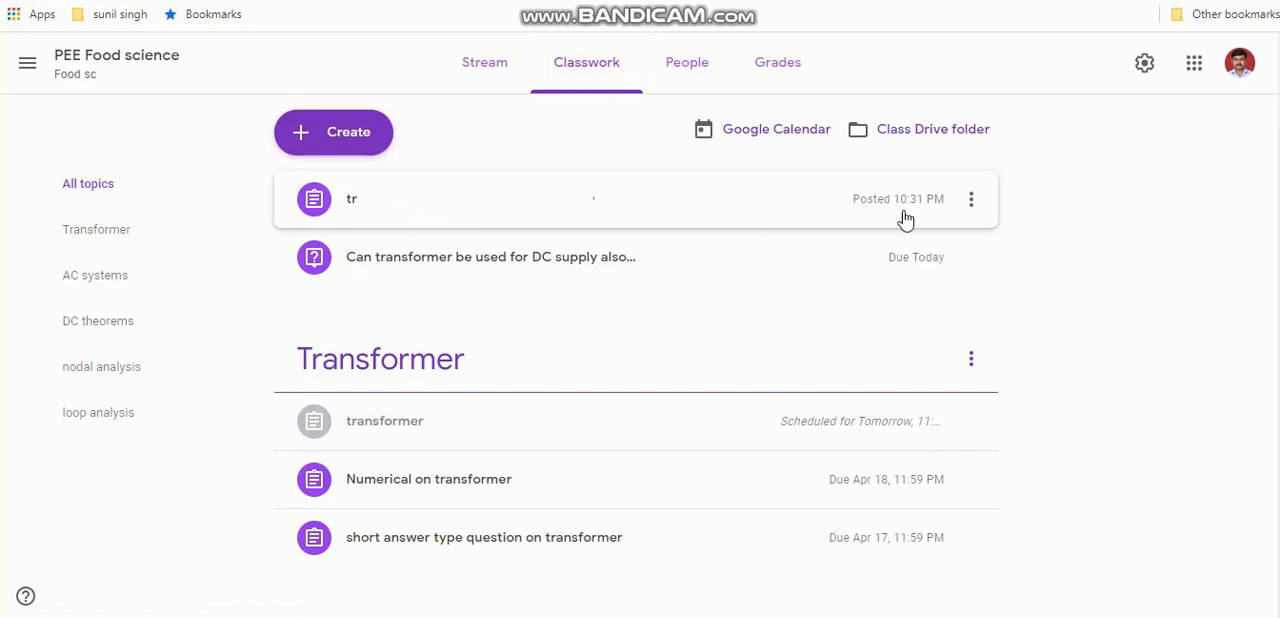
{"action": "left_click", "coordinate": [972, 201]}
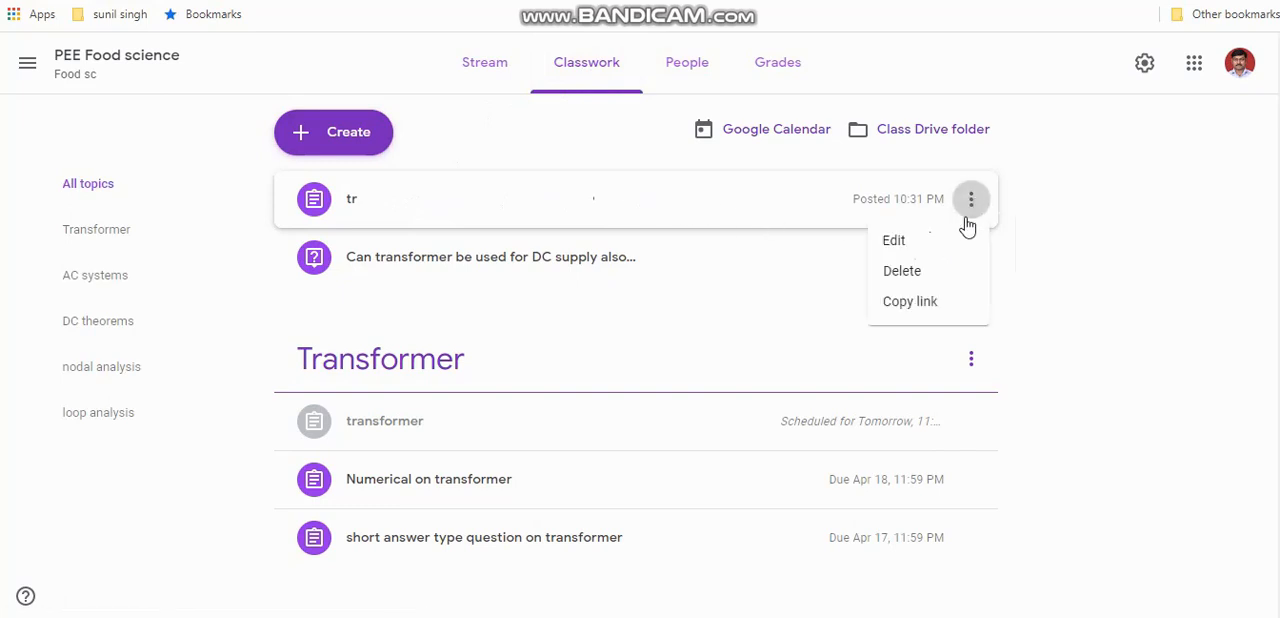
{"action": "left_click", "coordinate": [909, 272]}
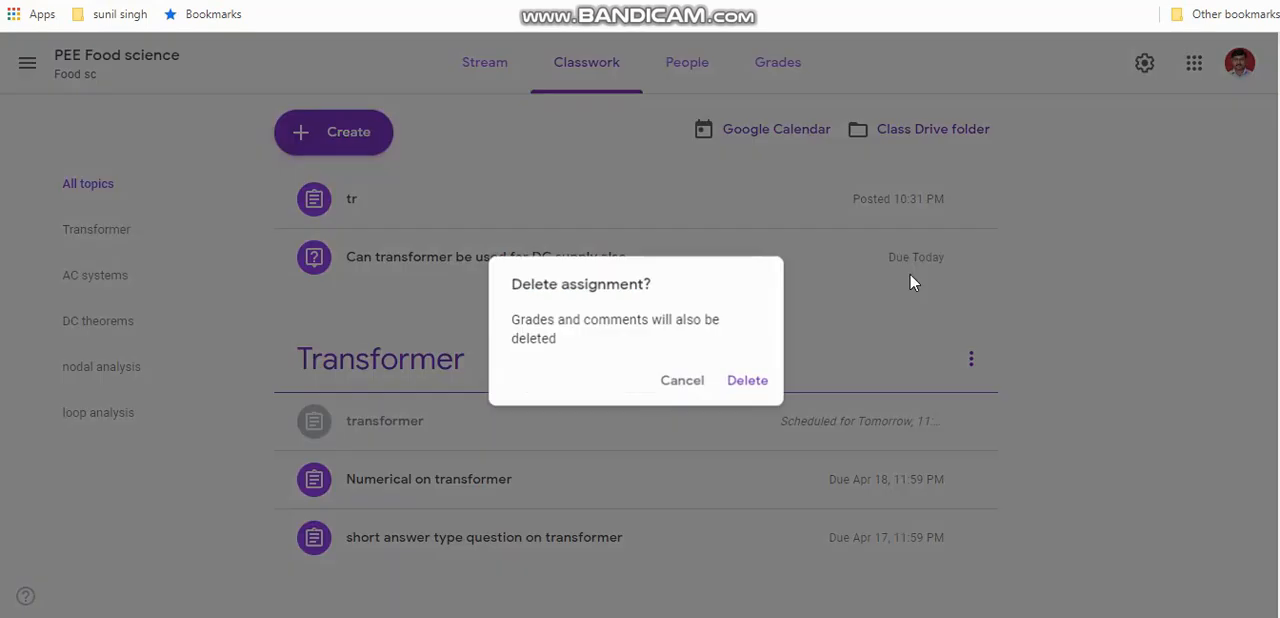
{"action": "left_click", "coordinate": [746, 384]}
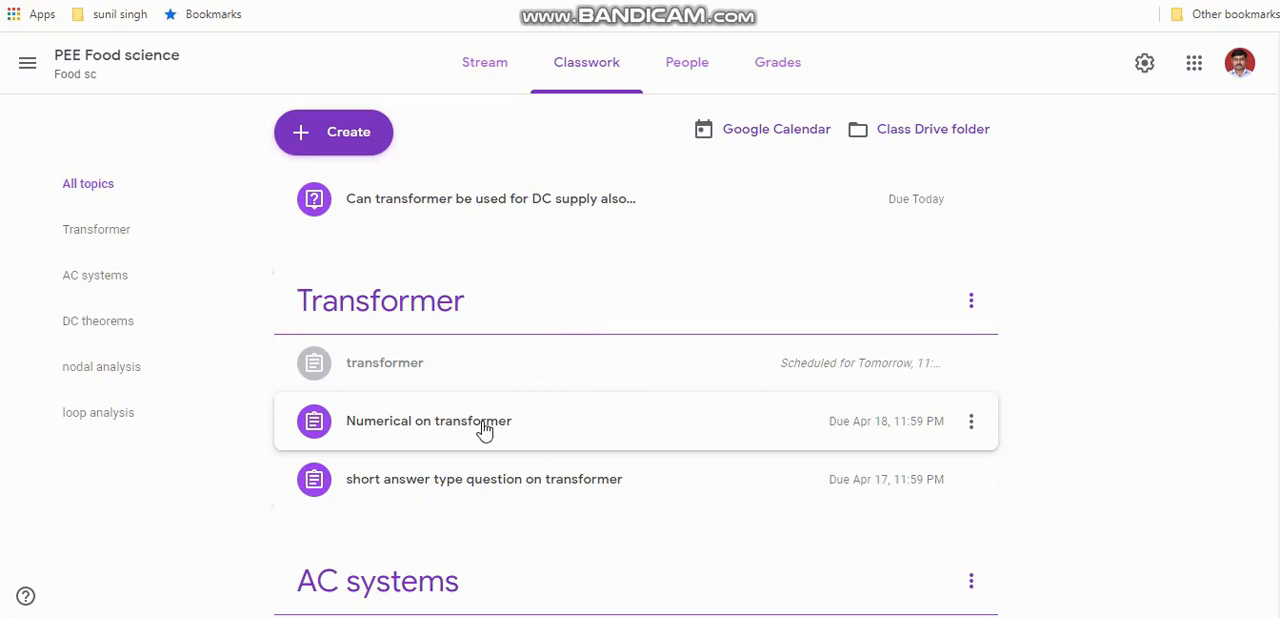
Open the "short answer type question on transformer" assignment for editing and save it with its points as Ungraded
{"action": "left_click", "coordinate": [483, 483]}
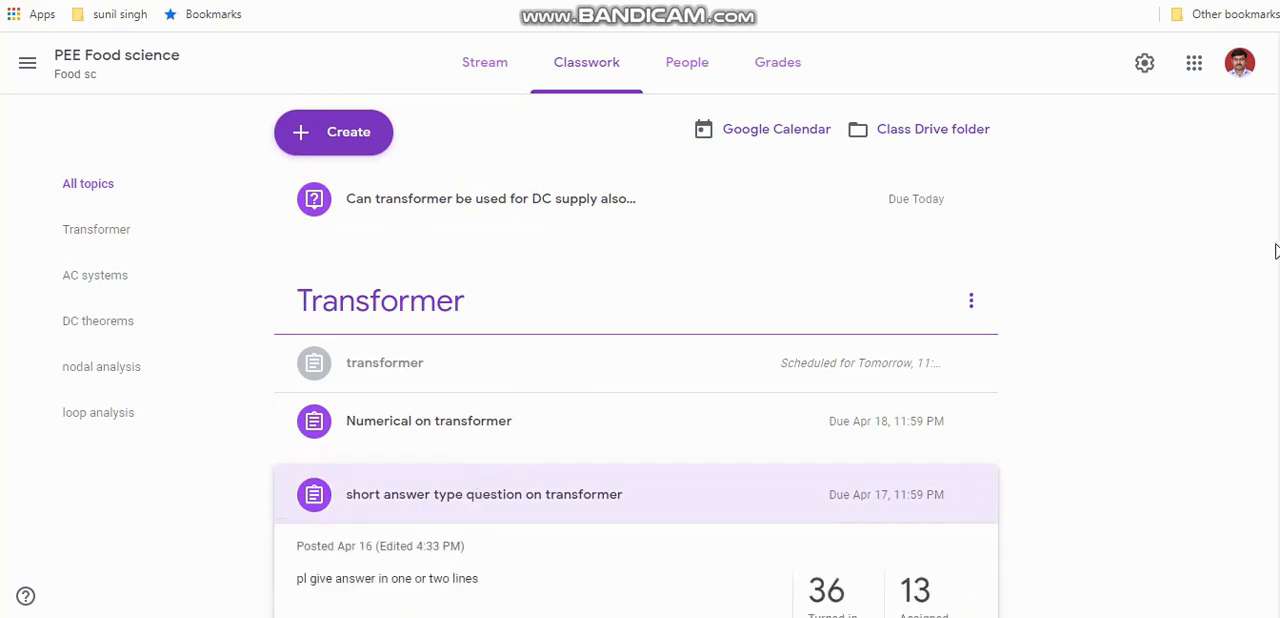
{"action": "scroll", "coordinate": [1275, 250], "scroll_direction": "down", "scroll_amount": 3}
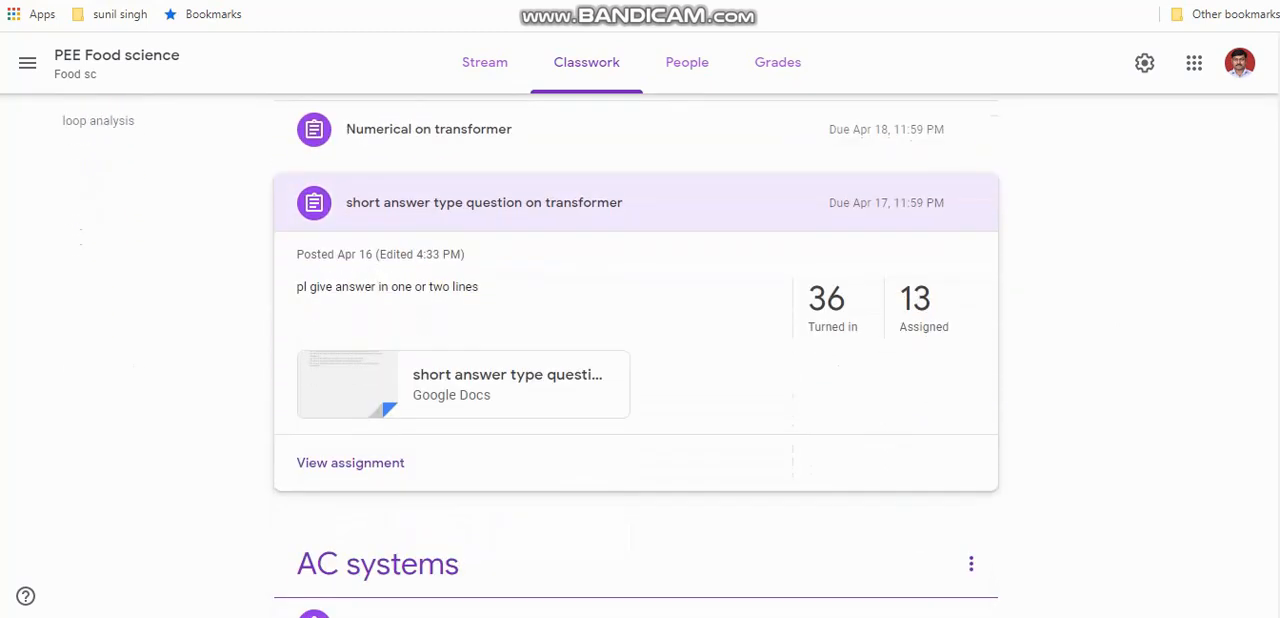
{"action": "mouse_move", "coordinate": [949, 229]}
{"action": "left_click", "coordinate": [970, 208]}
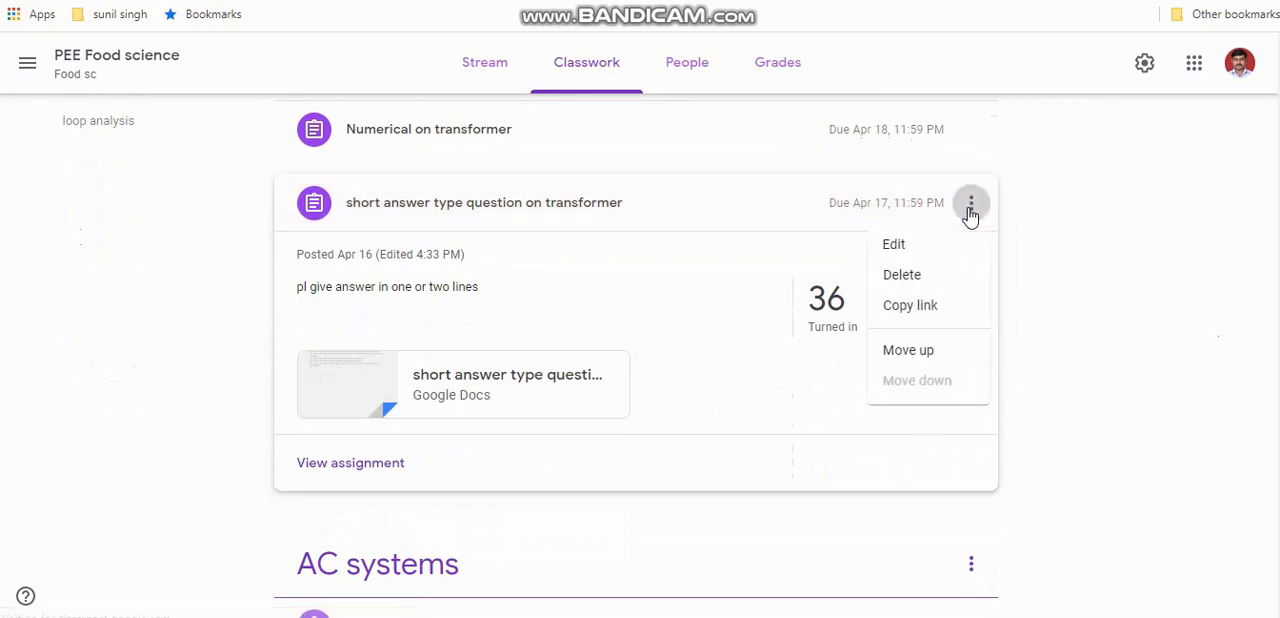
{"action": "left_click", "coordinate": [918, 250]}
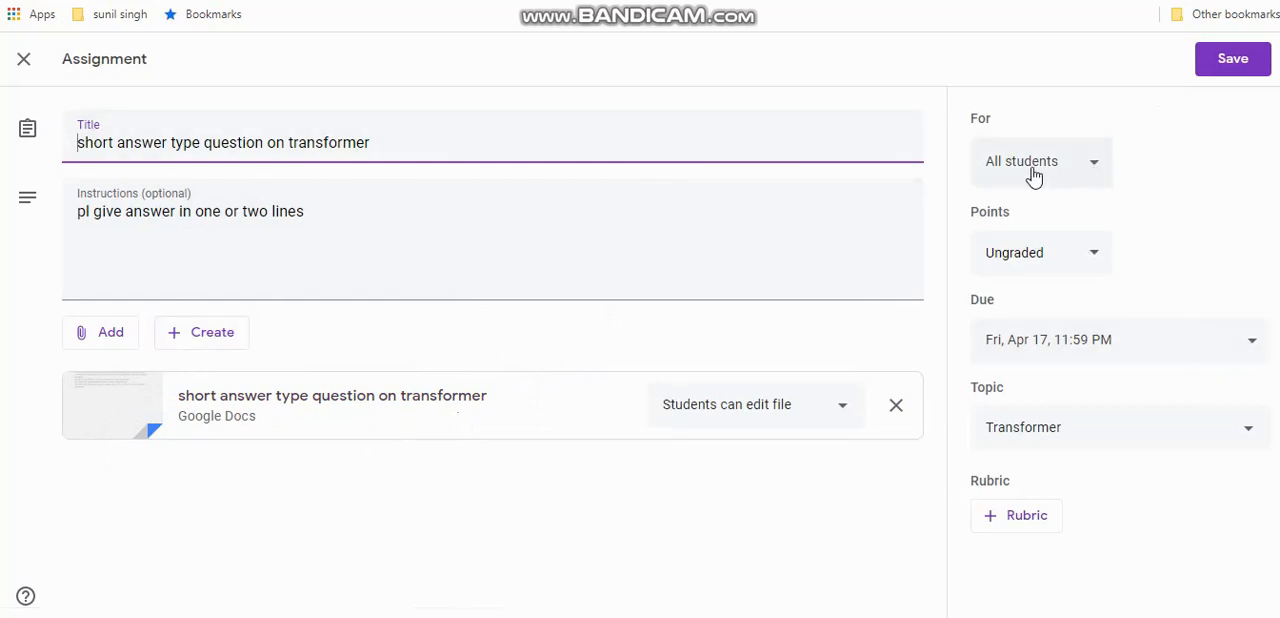
{"action": "left_click", "coordinate": [1099, 258]}
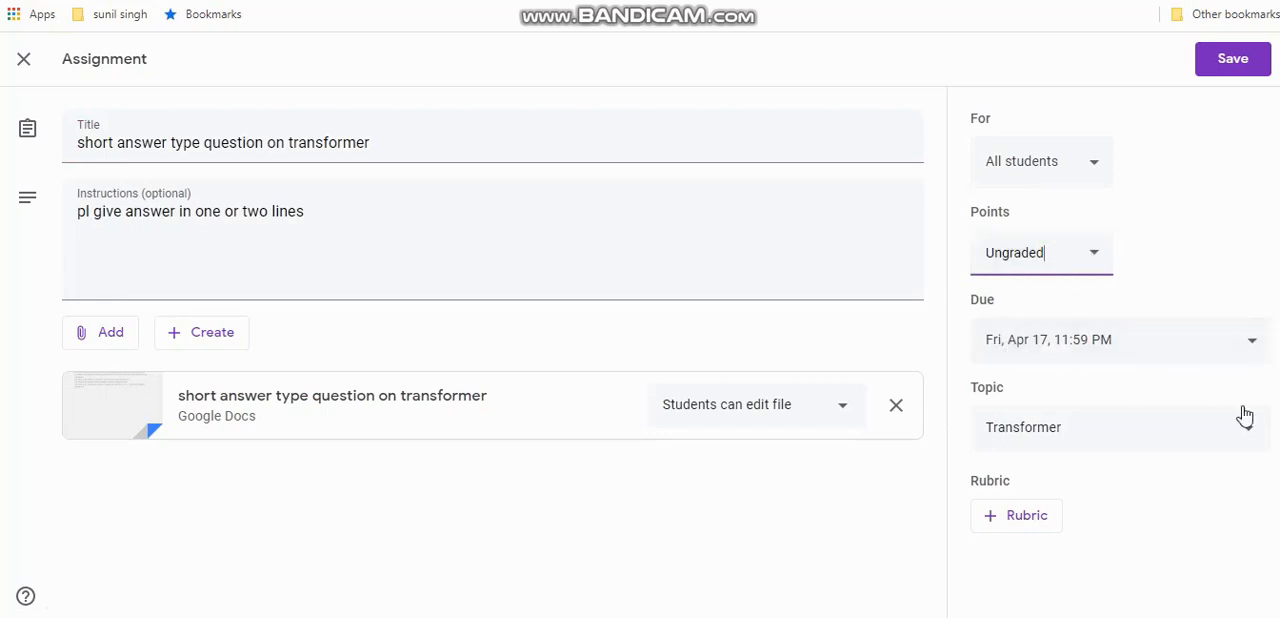
{"action": "left_click", "coordinate": [1240, 66]}
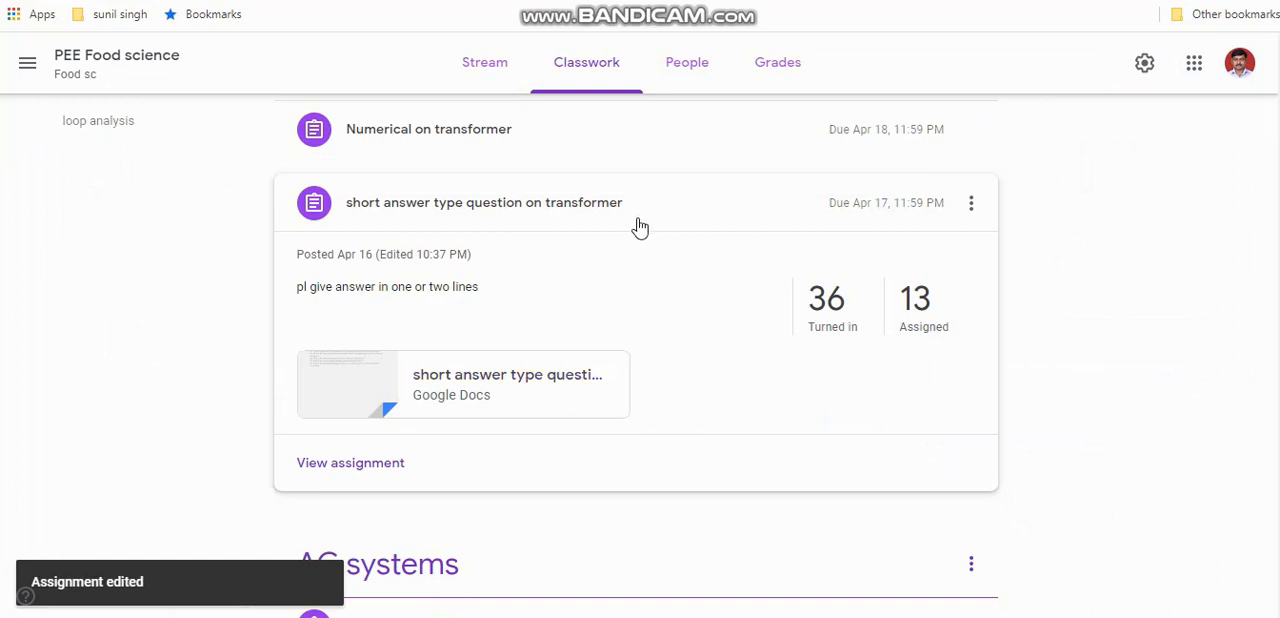
Look through the class's teacher and student list, the grades overview and the posts in the stream
{"action": "left_click", "coordinate": [697, 72]}
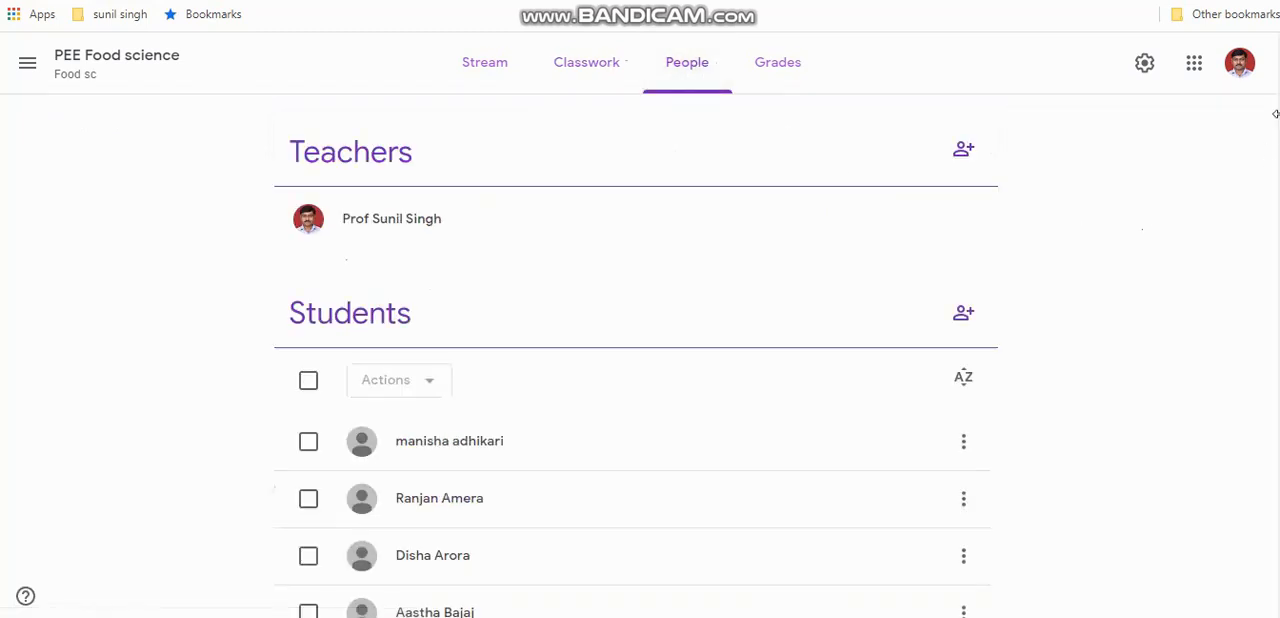
{"action": "scroll", "coordinate": [1265, 194], "scroll_direction": "down", "scroll_amount": 20}
{"action": "scroll", "coordinate": [1265, 194], "scroll_direction": "up", "scroll_amount": 12}
{"action": "scroll", "coordinate": [1265, 194], "scroll_direction": "up", "scroll_amount": 8}
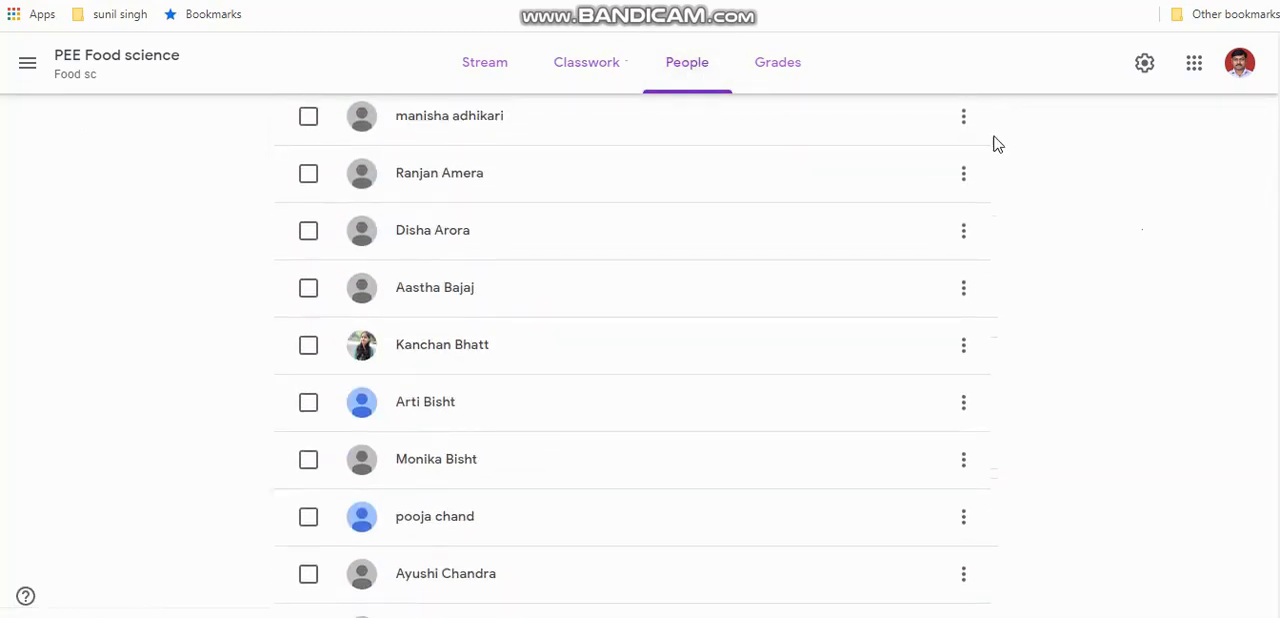
{"action": "left_click", "coordinate": [782, 66]}
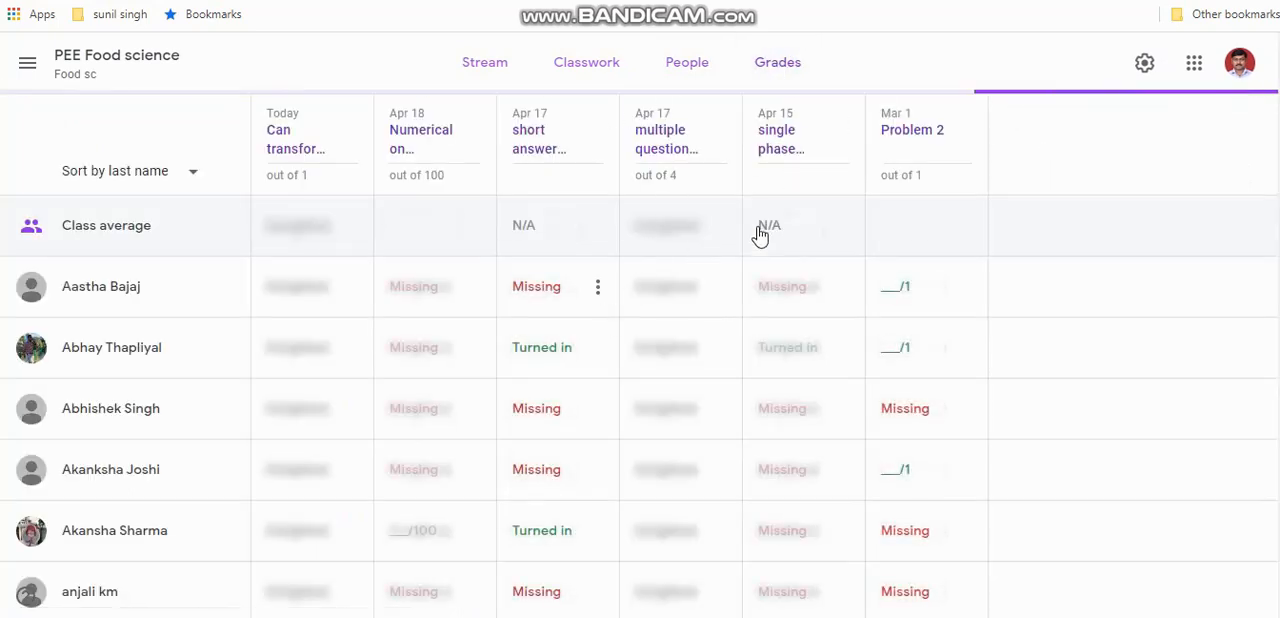
{"action": "left_click", "coordinate": [488, 66]}
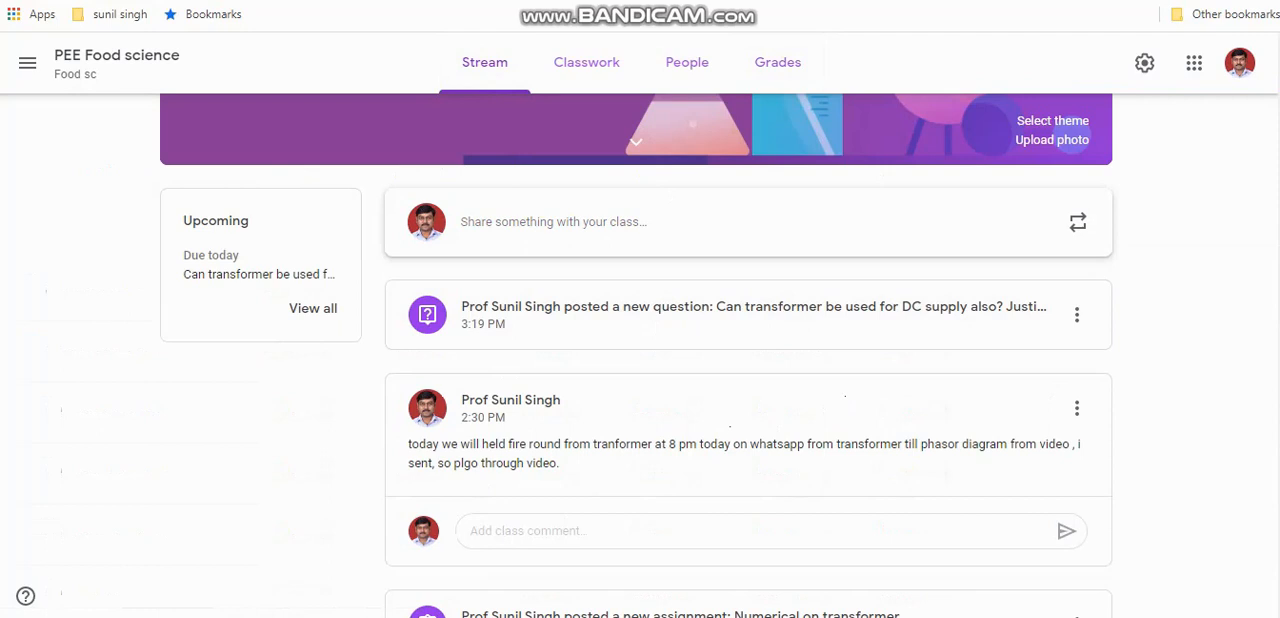
{"action": "scroll", "coordinate": [1243, 278], "scroll_direction": "down", "scroll_amount": 7}
{"action": "scroll", "coordinate": [1243, 278], "scroll_direction": "up", "scroll_amount": 8}
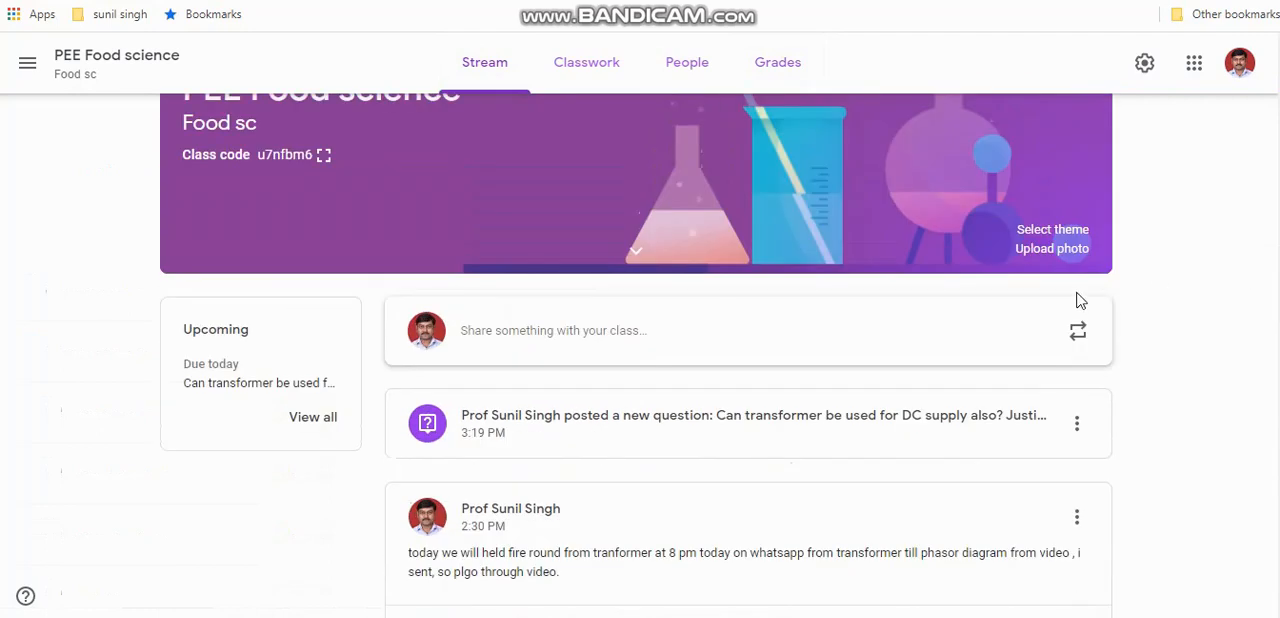